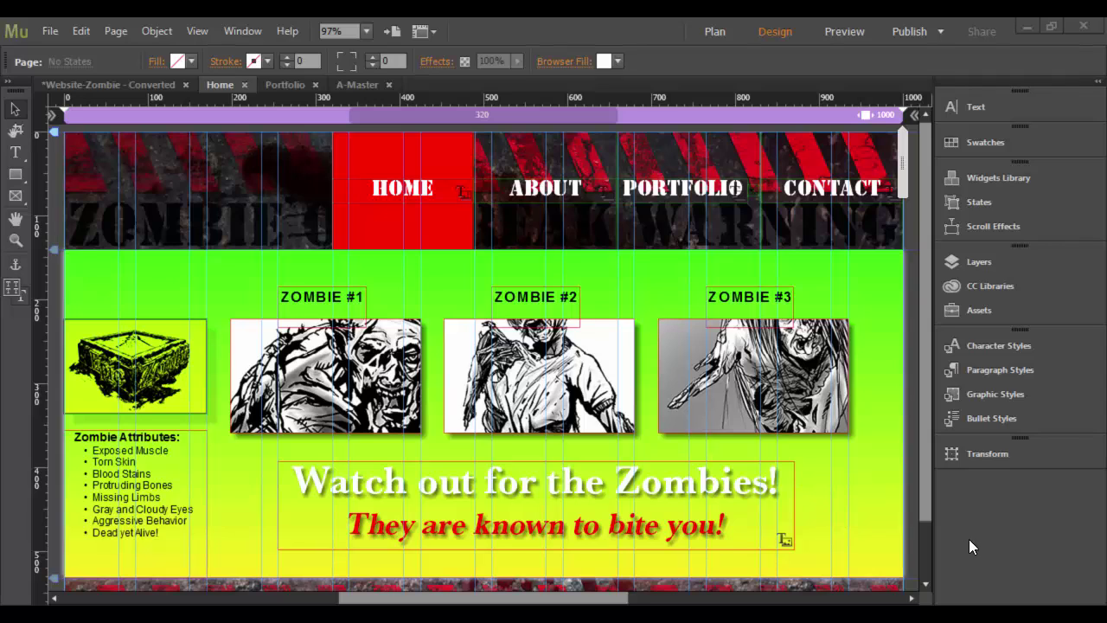
# Preview the site, visiting the About, Portfolio, Contact and Home pages, then close the preview
pyautogui.click(855, 34)
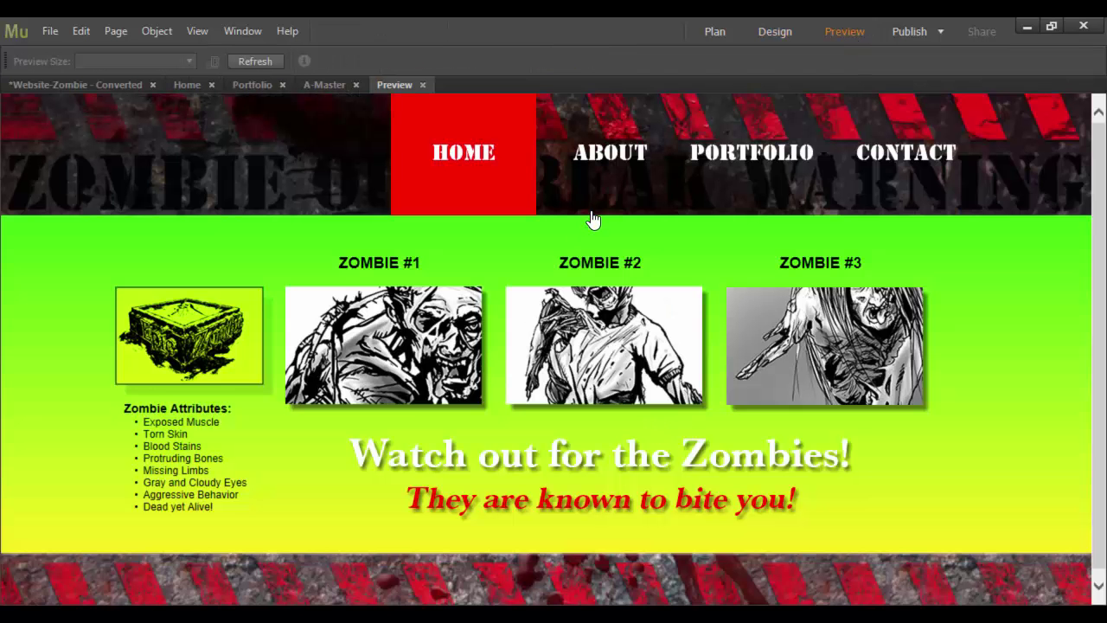
pyautogui.click(599, 168)
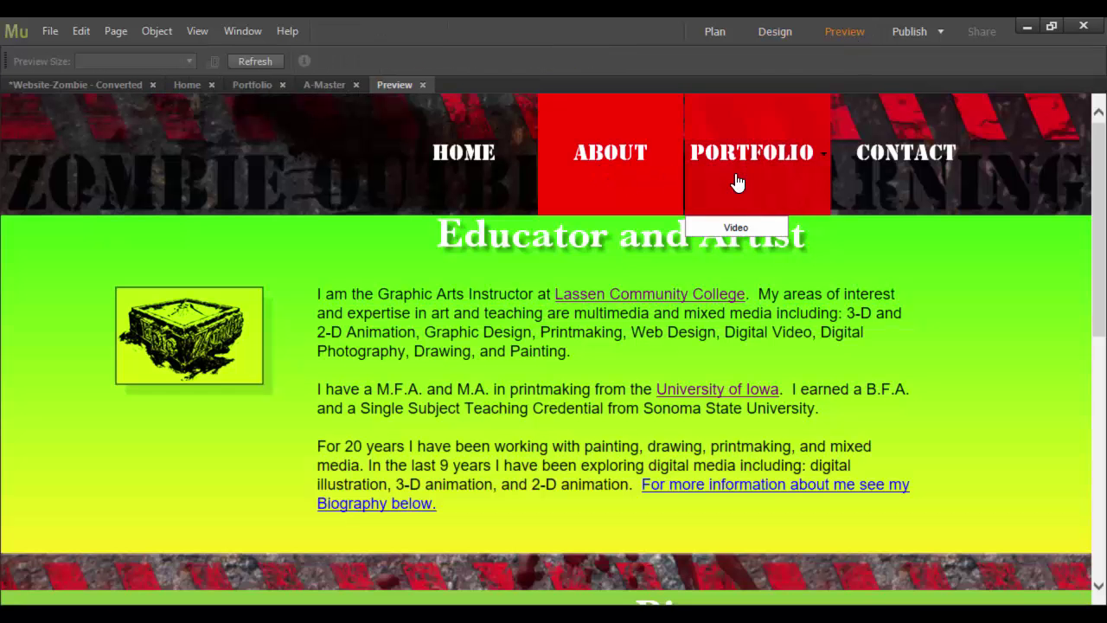
pyautogui.click(737, 180)
pyautogui.click(902, 174)
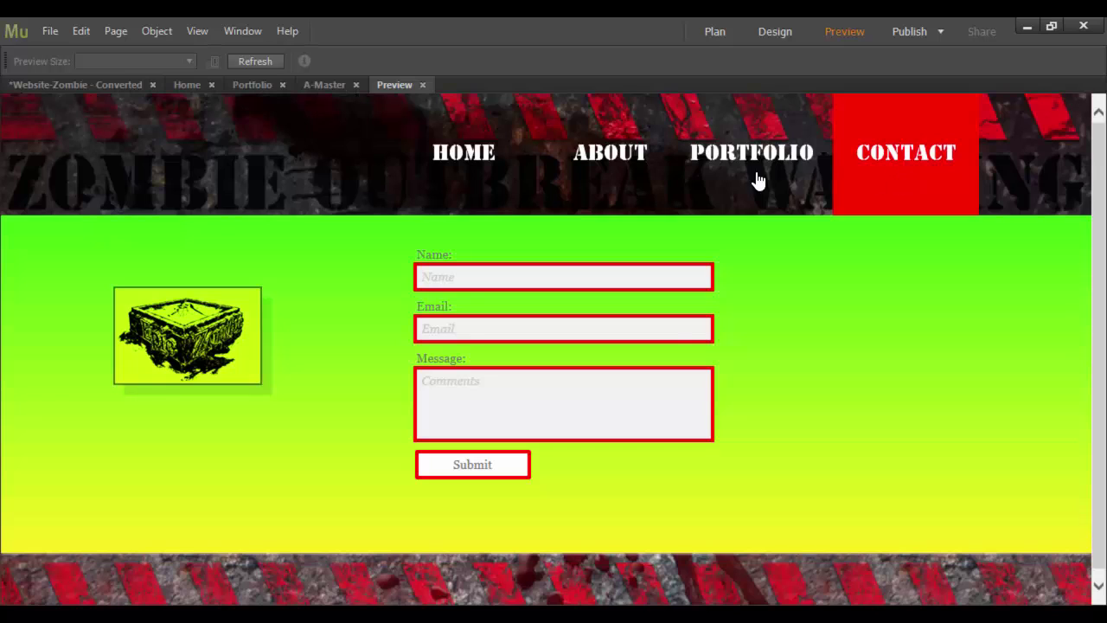
pyautogui.click(712, 163)
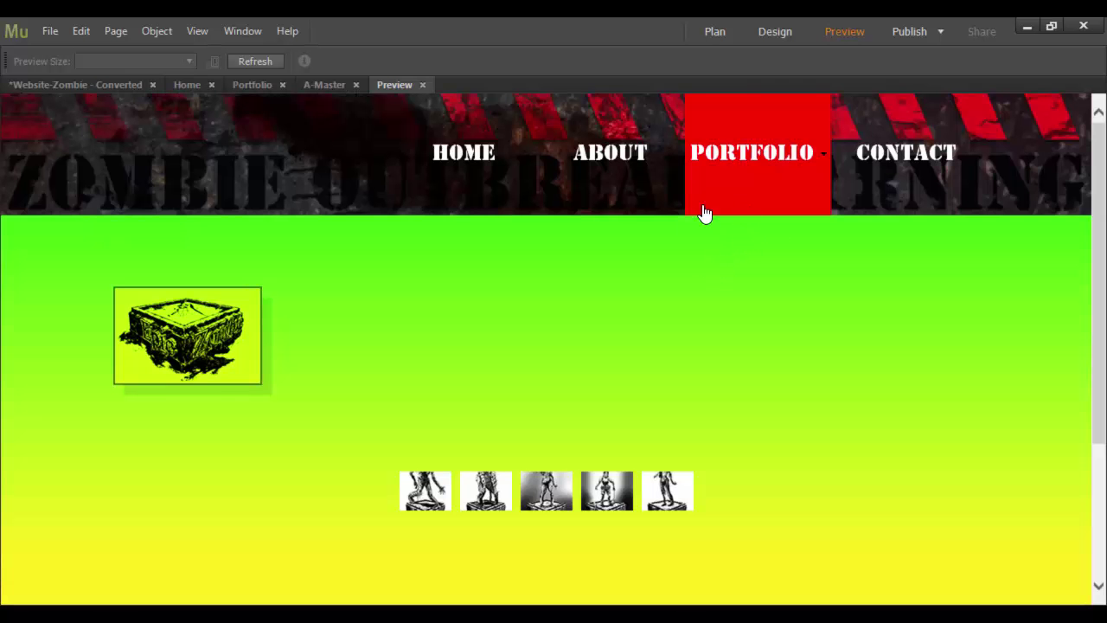
pyautogui.click(459, 167)
pyautogui.click(423, 85)
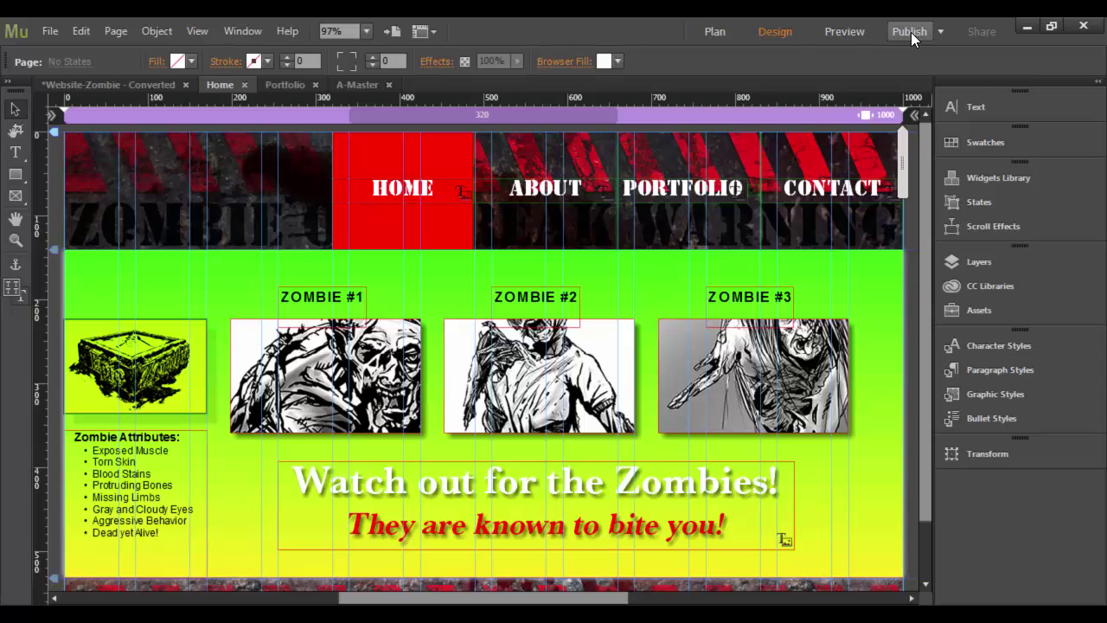
# Look through the Edit and File menus, then list the Publish options: FTP Host, Business Catalyst, Export as HTML
pyautogui.click(81, 31)
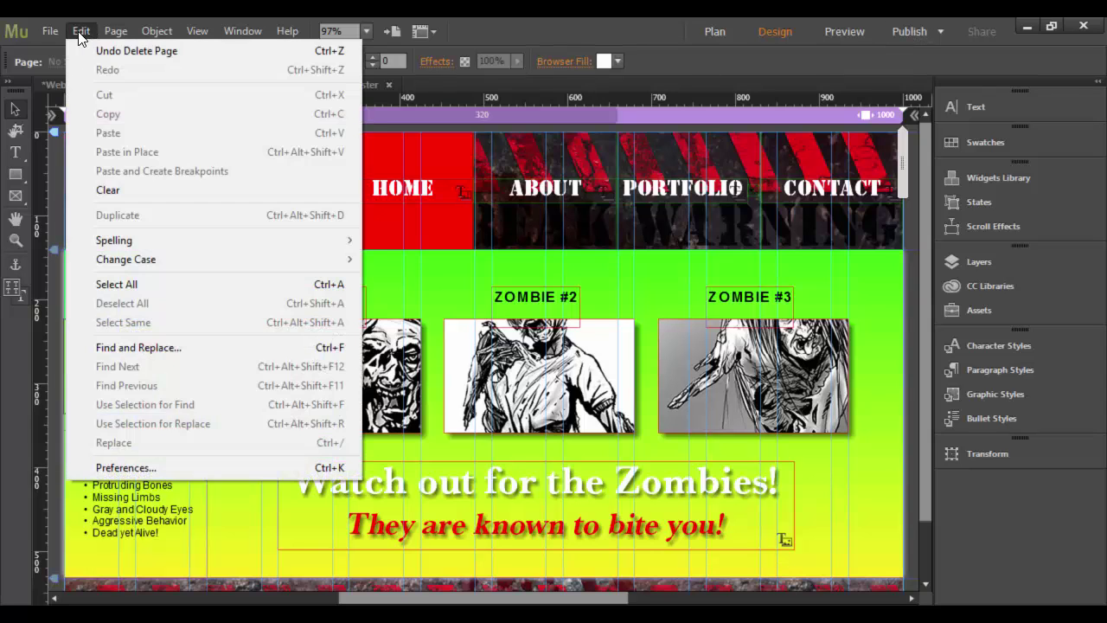
pyautogui.moveTo(48, 32)
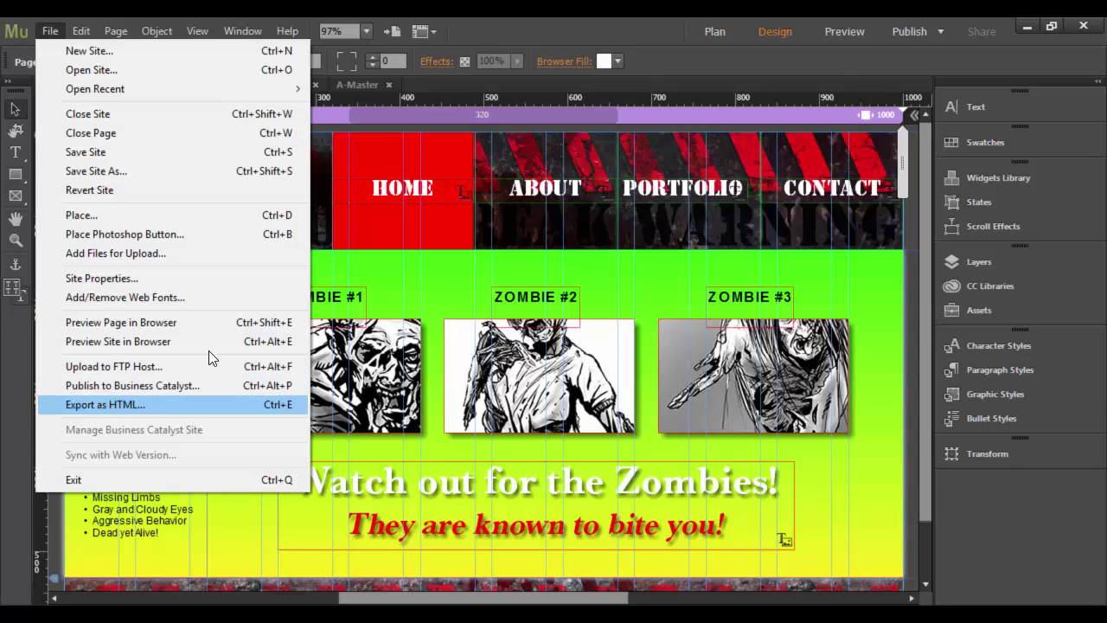
pyautogui.click(830, 60)
pyautogui.click(940, 31)
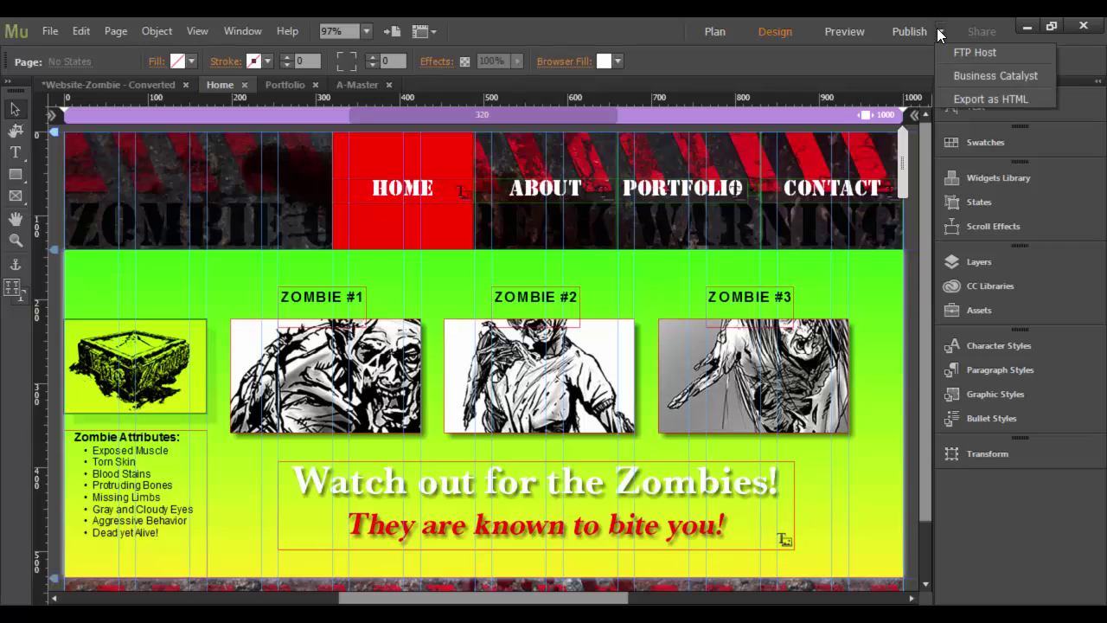
pyautogui.click(983, 56)
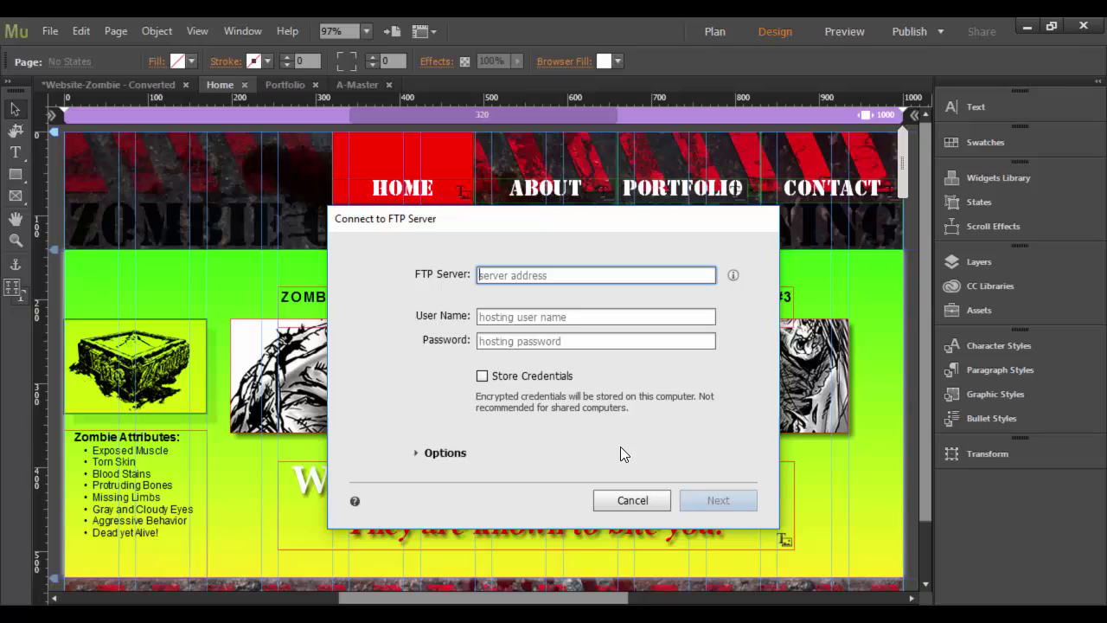
pyautogui.click(633, 499)
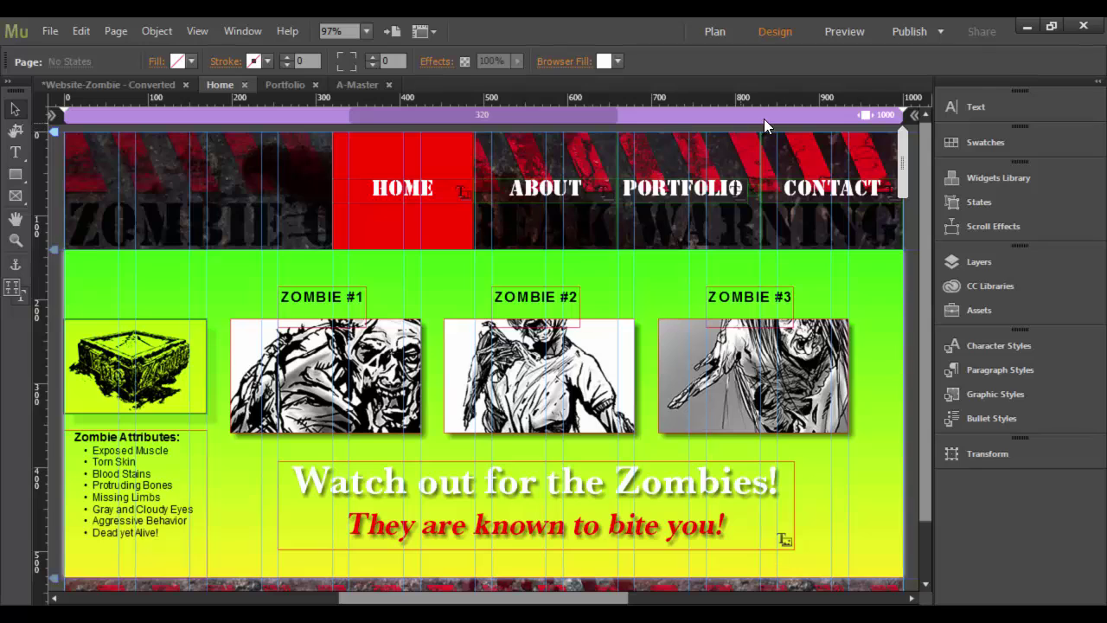
pyautogui.click(941, 30)
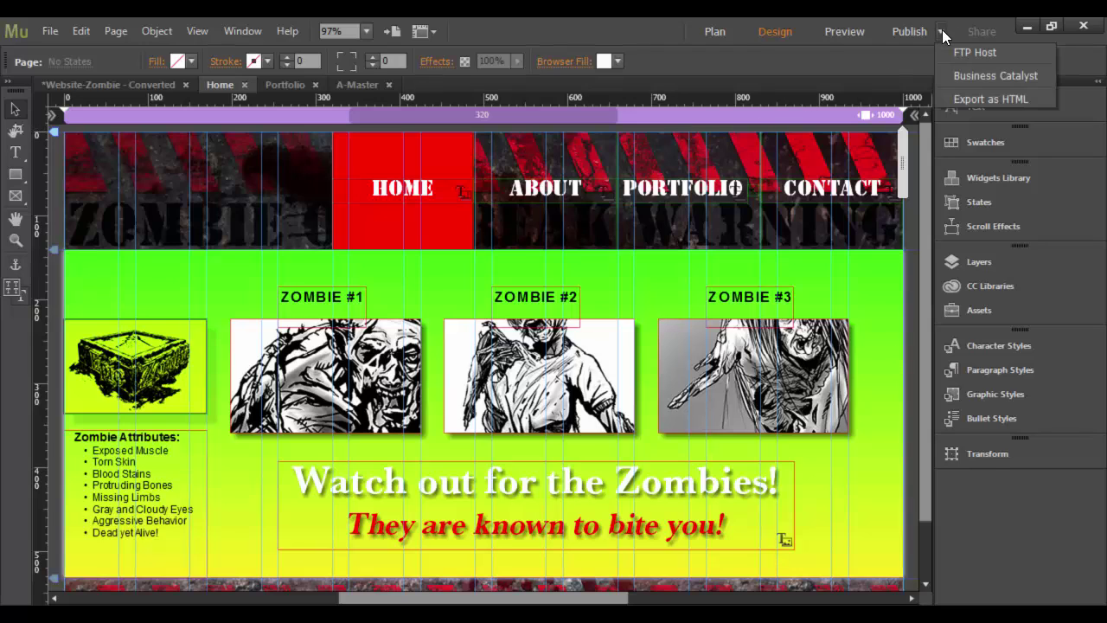
# Set up Export as HTML with site URL zombiesite.com and location Desktop > Published Zombie Site
pyautogui.click(978, 99)
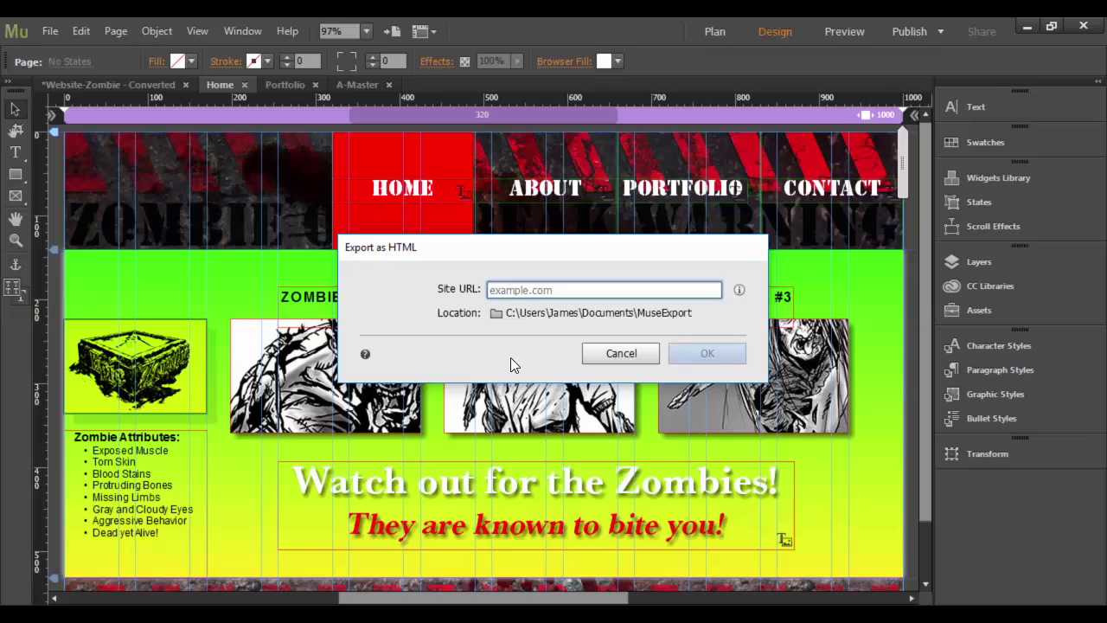
pyautogui.write('zo')
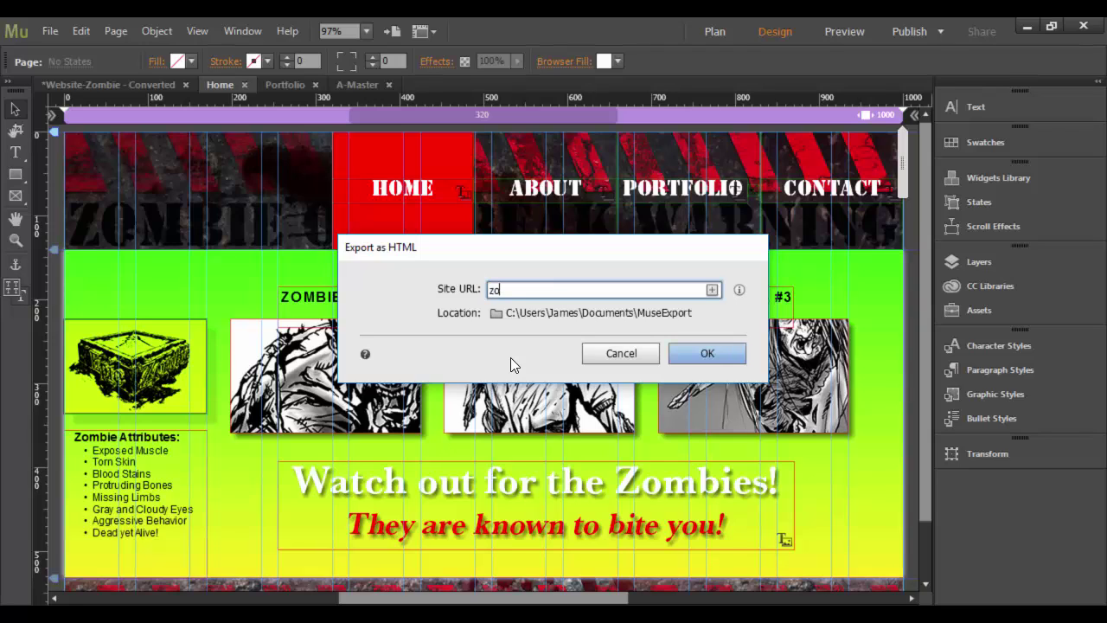
pyautogui.write('mbiesite.com')
pyautogui.click(495, 315)
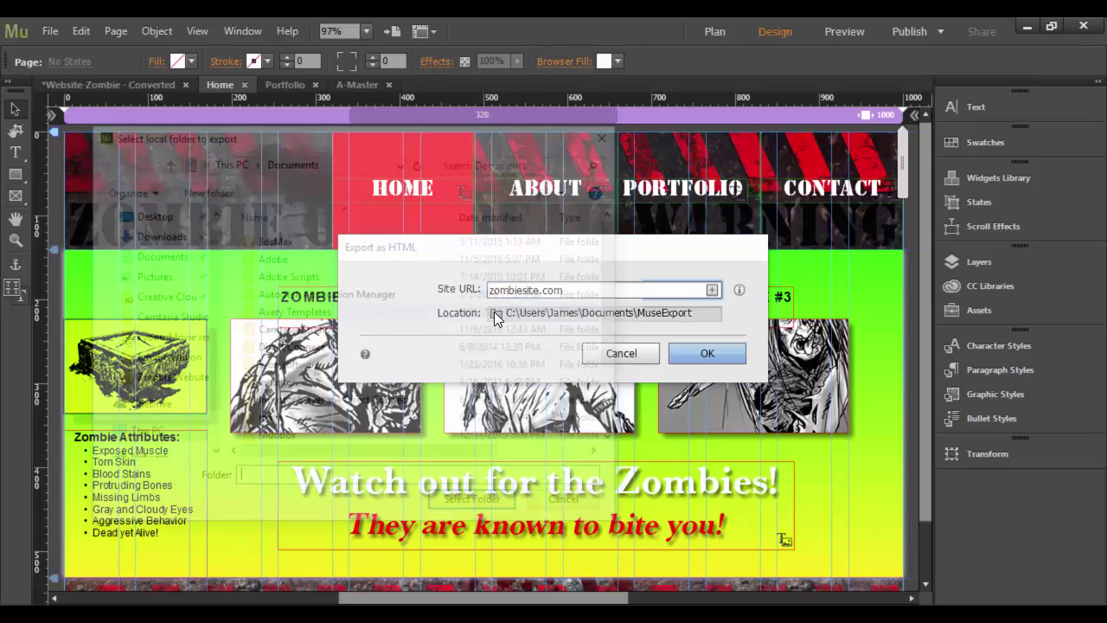
pyautogui.click(168, 217)
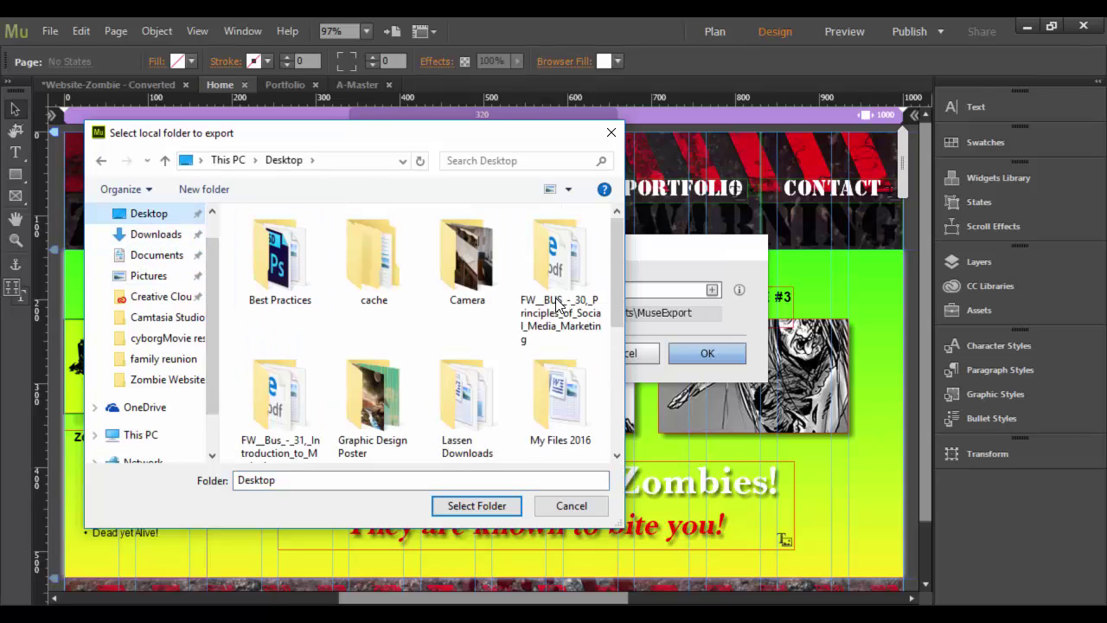
pyautogui.moveTo(612, 281); pyautogui.dragTo(619, 439)
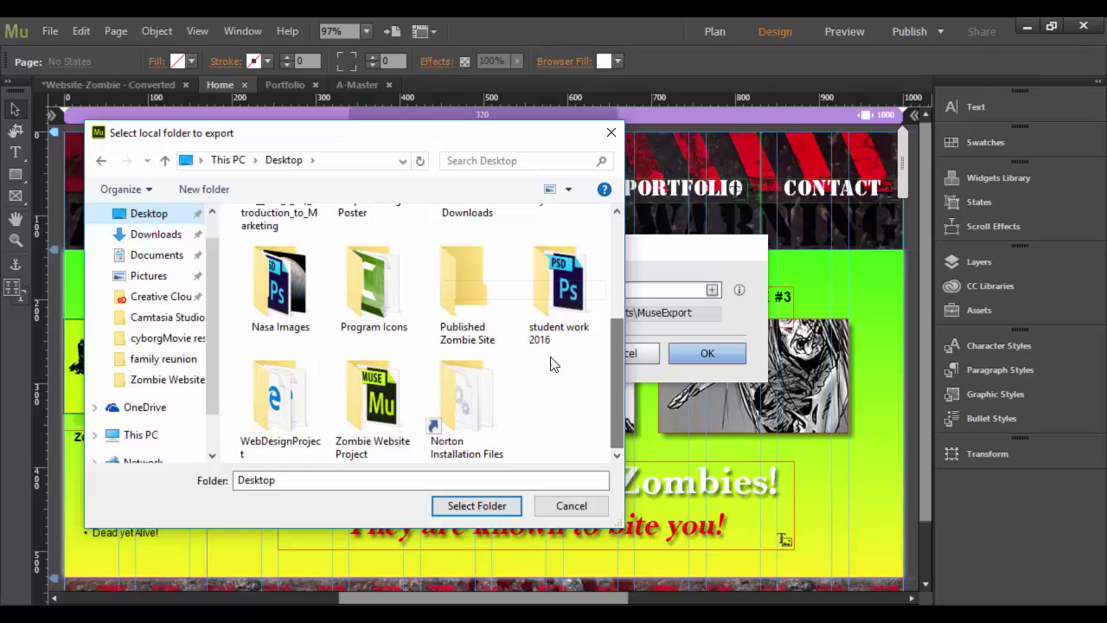
pyautogui.click(473, 289)
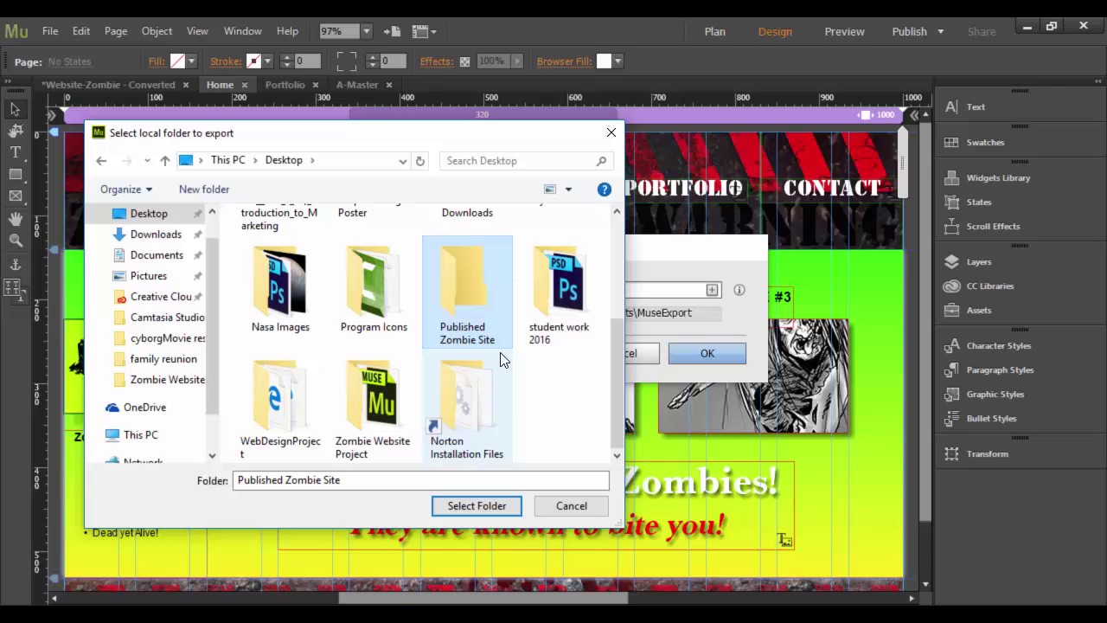
pyautogui.click(476, 507)
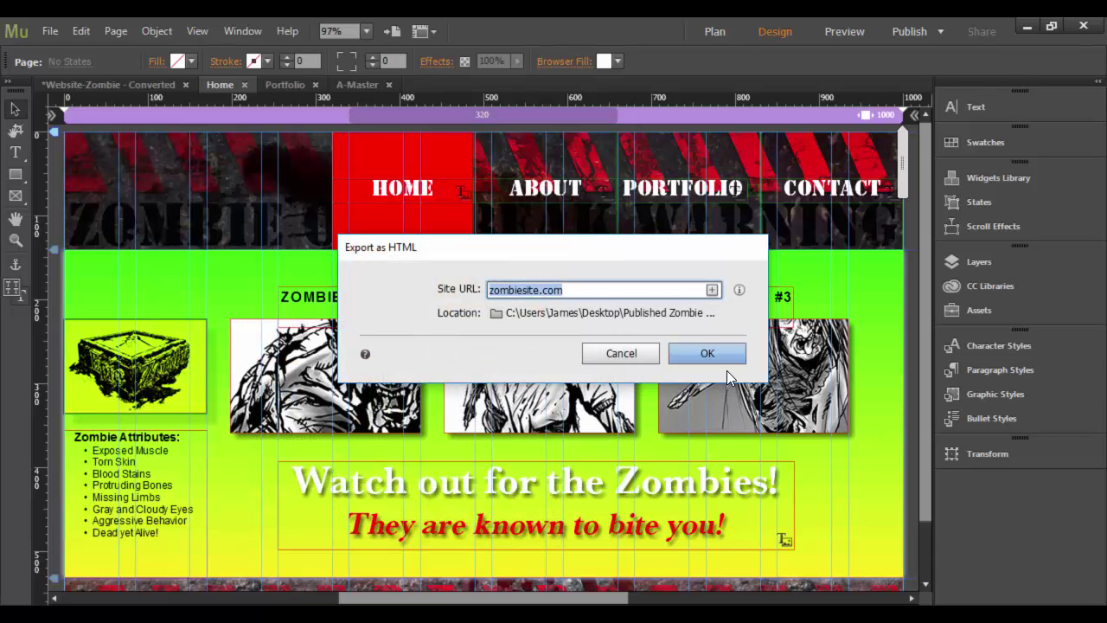
# Run the HTML export and acknowledge the completion notice with its form-email warning
pyautogui.click(720, 360)
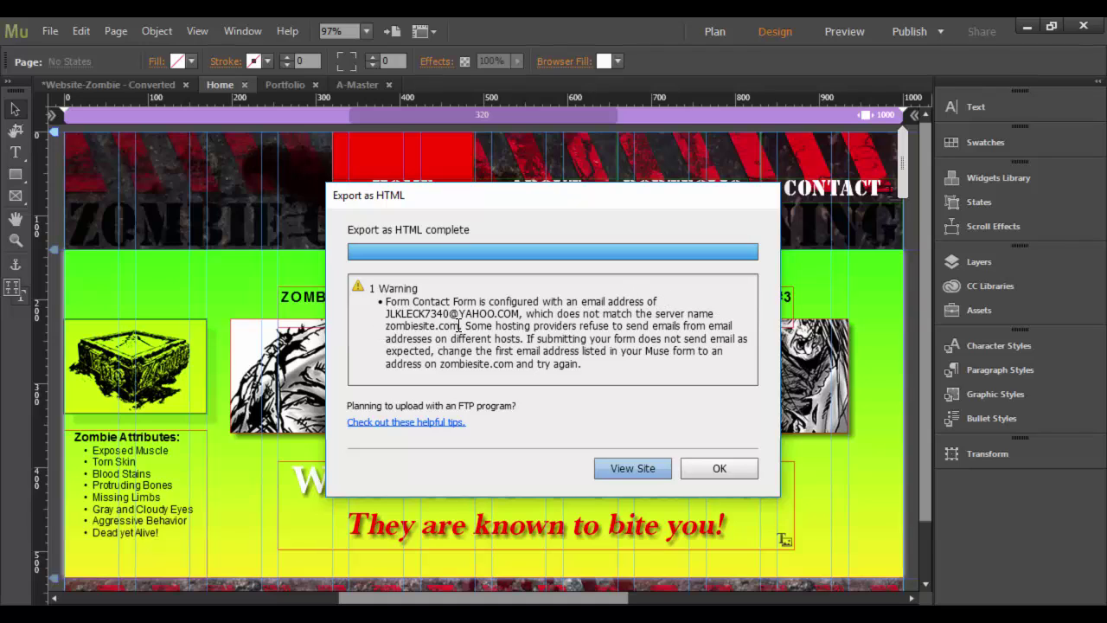
pyautogui.click(721, 468)
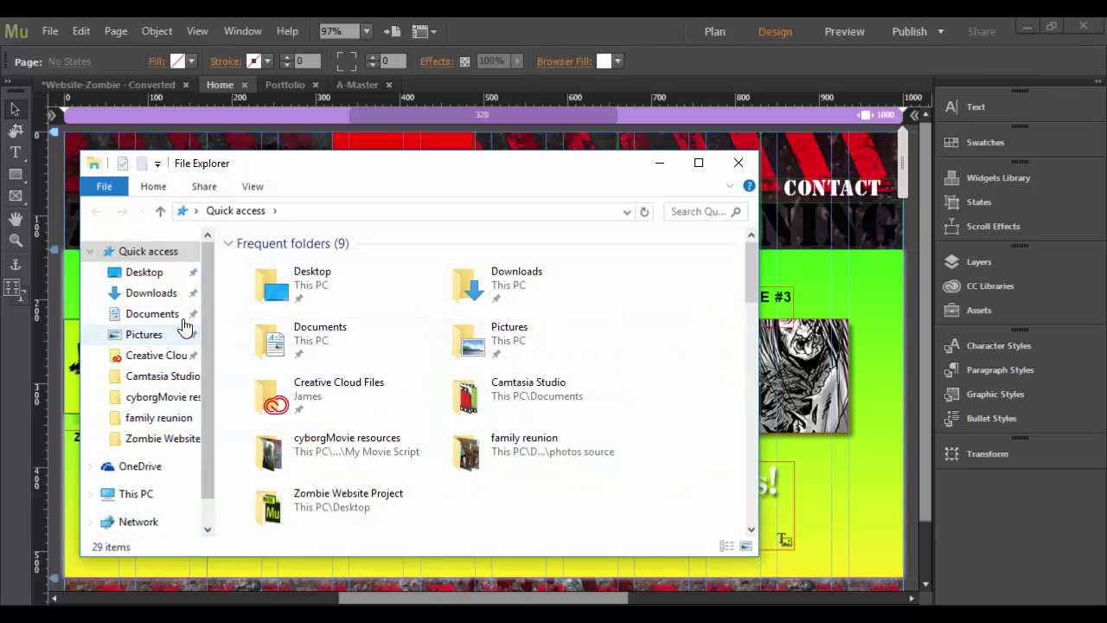
# Browse the Desktop in File Explorer and open the Published Zombie Site folder
pyautogui.click(186, 273)
pyautogui.scroll(-5, 511, 405)
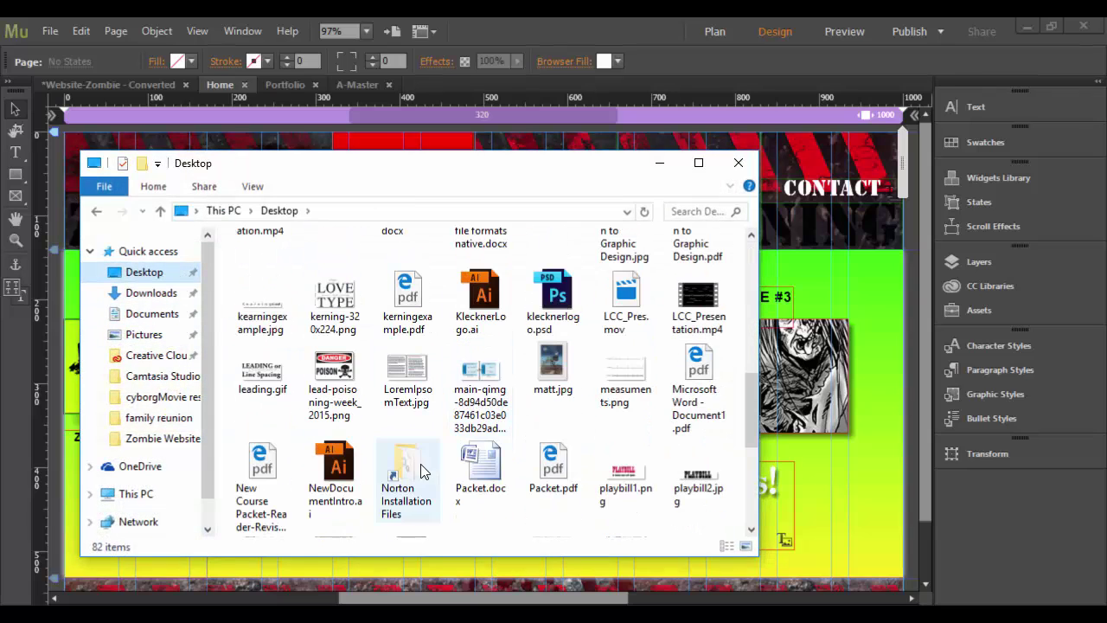
pyautogui.scroll(-2, 467, 458)
pyautogui.scroll(2, 510, 458)
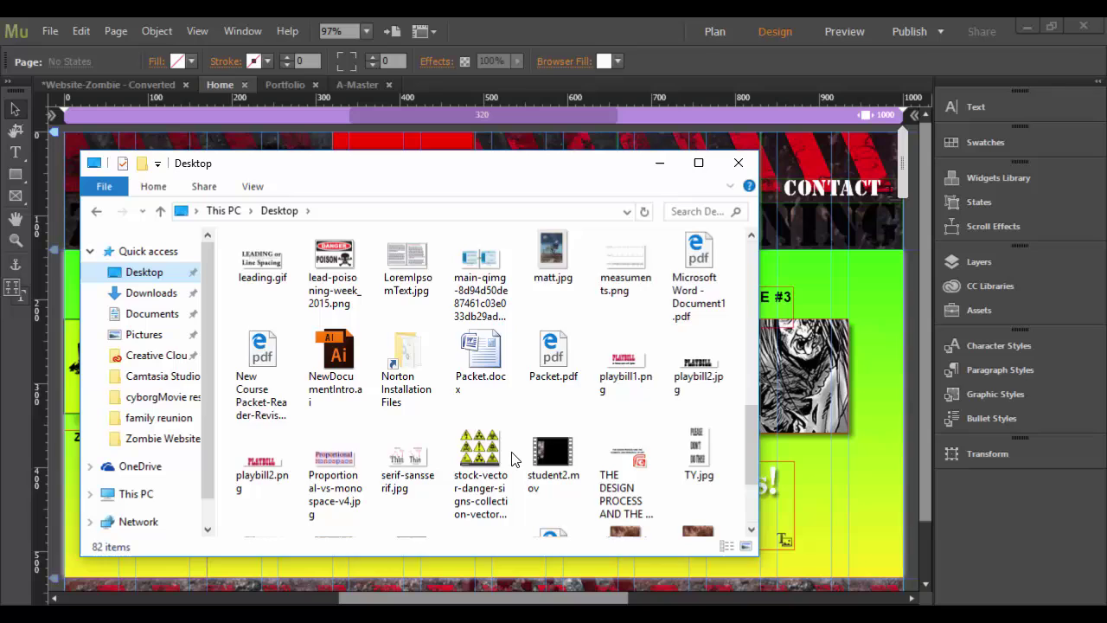
pyautogui.scroll(5, 511, 459)
pyautogui.scroll(-7, 512, 458)
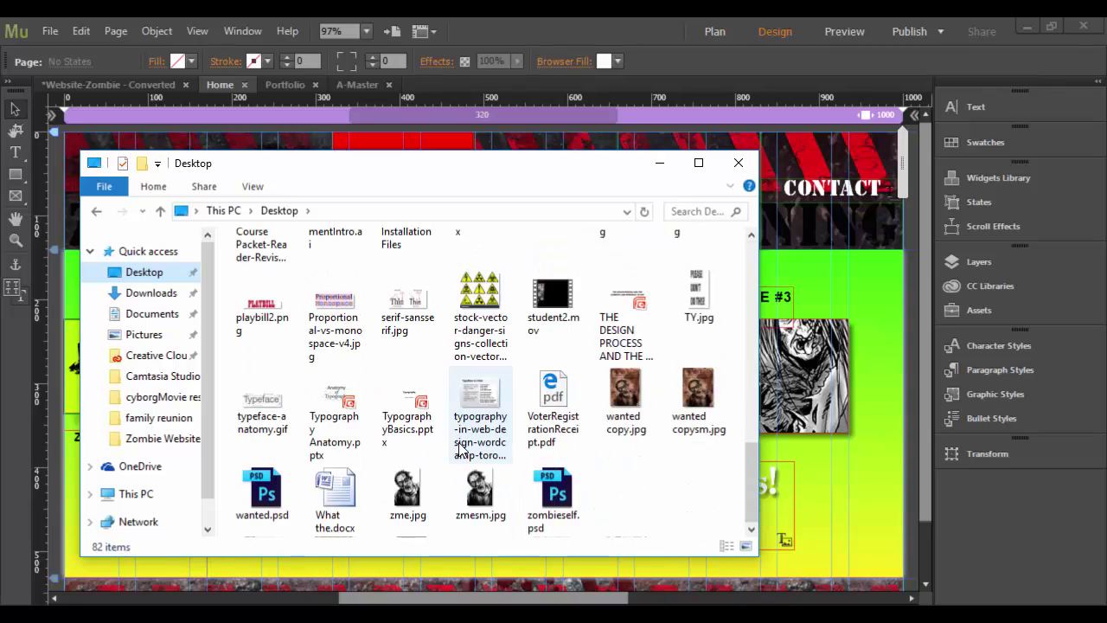
pyautogui.moveTo(753, 471); pyautogui.dragTo(741, 273)
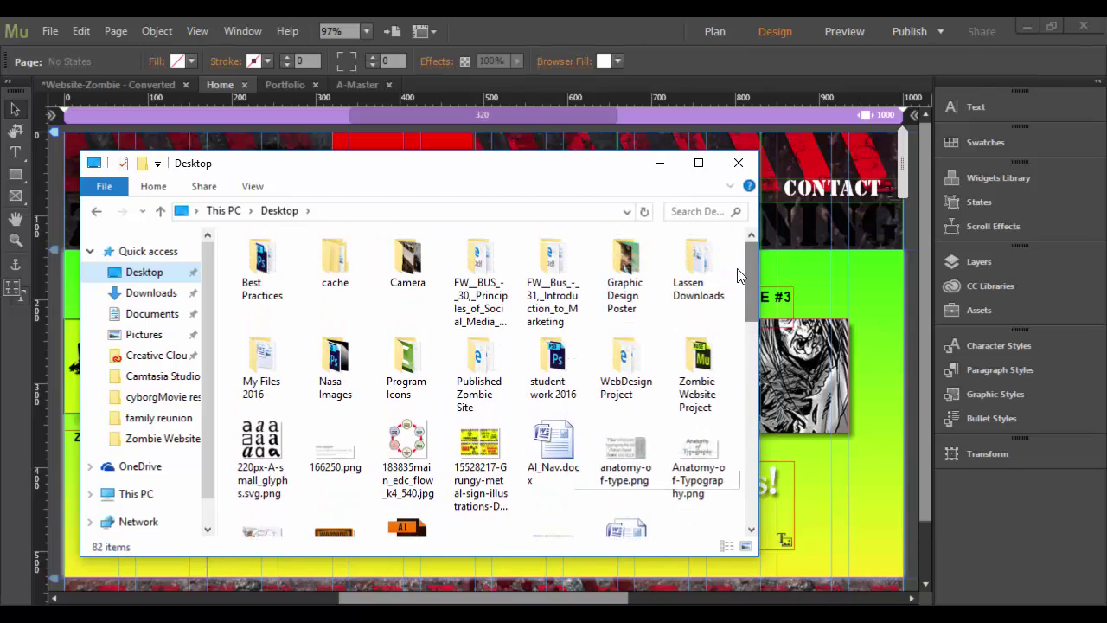
pyautogui.doubleClick(481, 370)
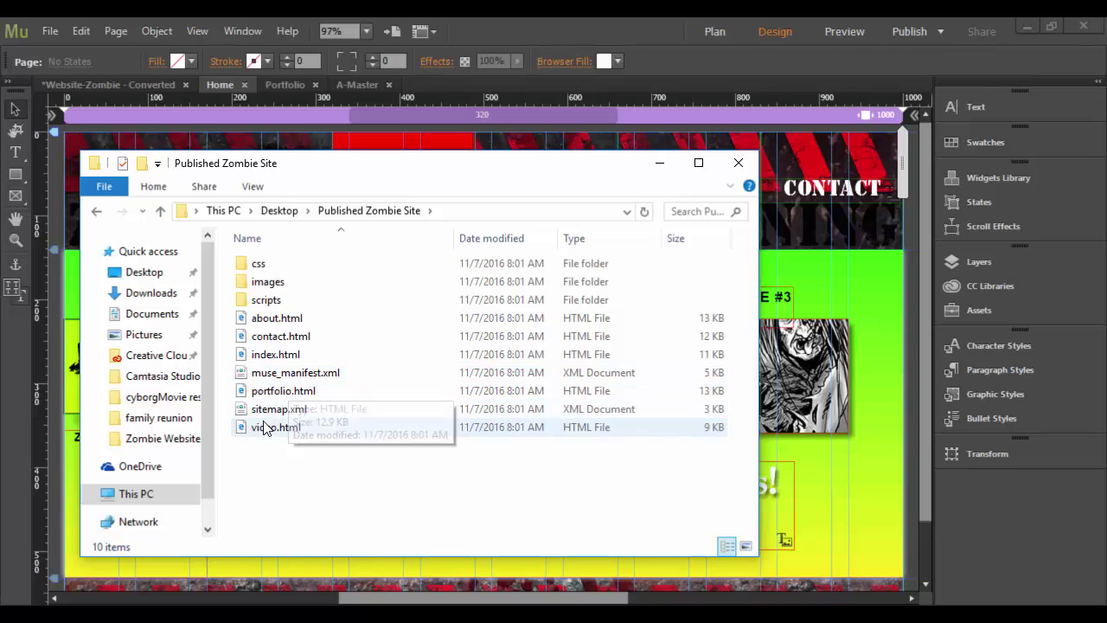
# Inspect the exported images, css and scripts folders, then minimize the Explorer window
pyautogui.doubleClick(260, 282)
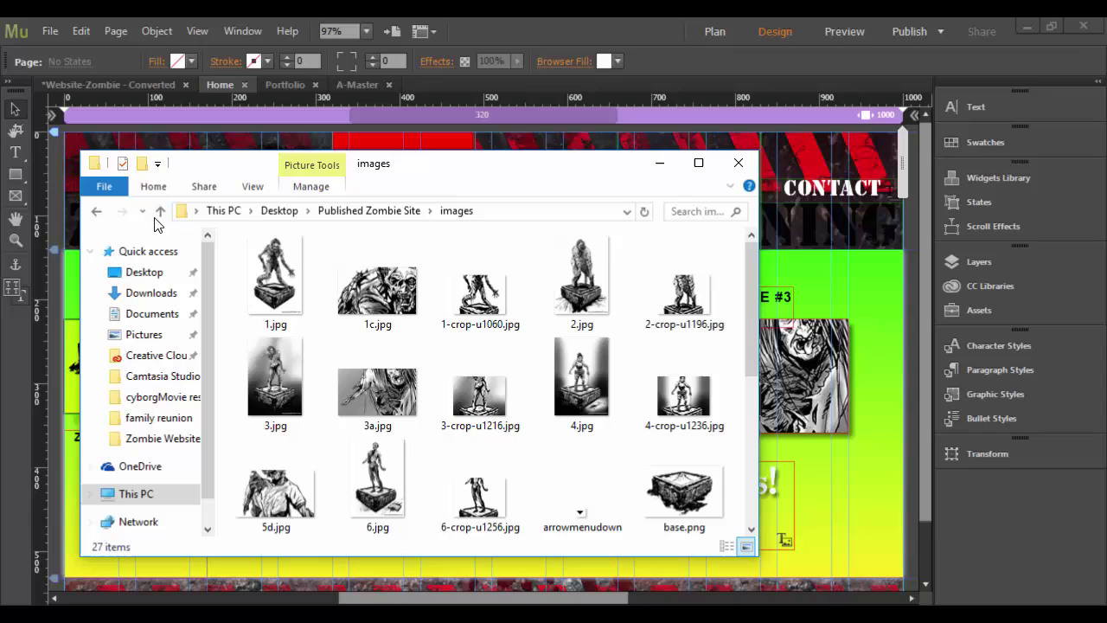
pyautogui.click(96, 211)
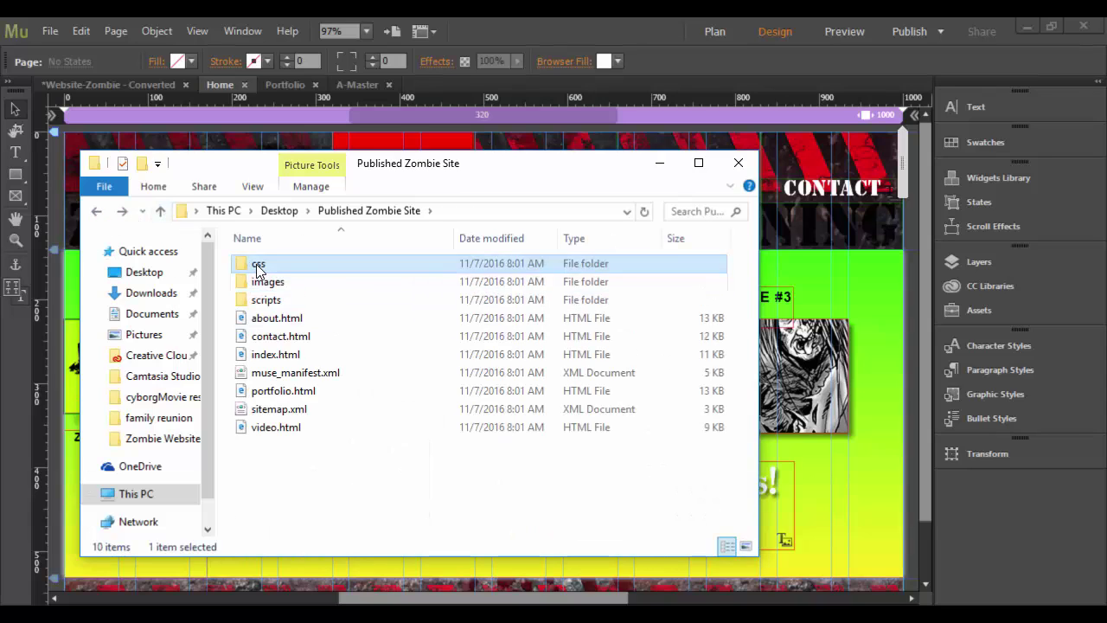
pyautogui.doubleClick(251, 263)
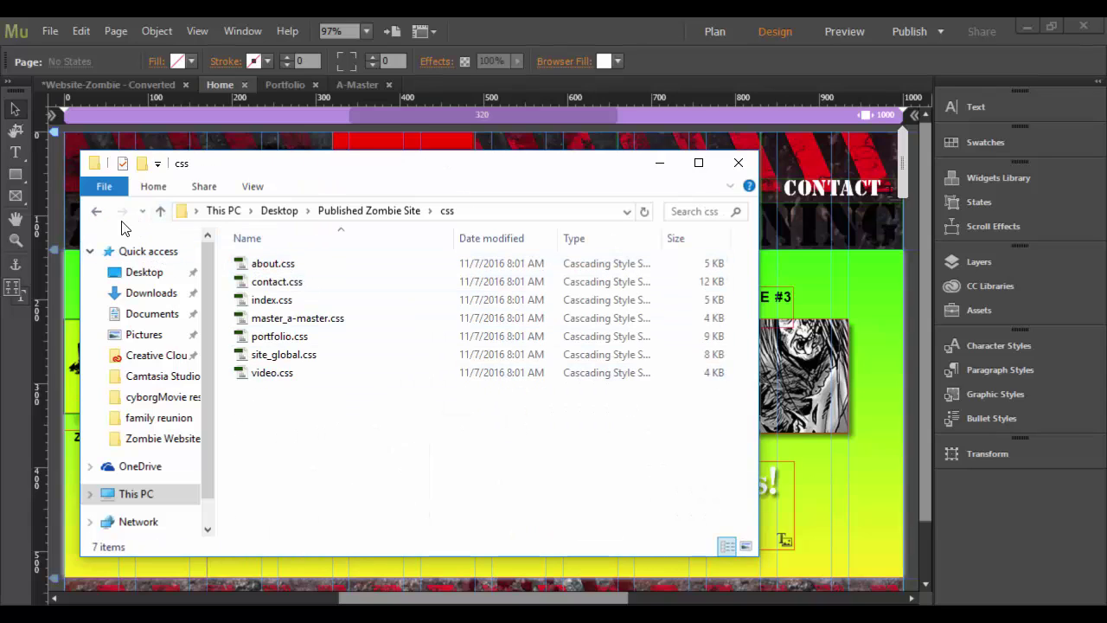
pyautogui.click(97, 213)
pyautogui.doubleClick(271, 299)
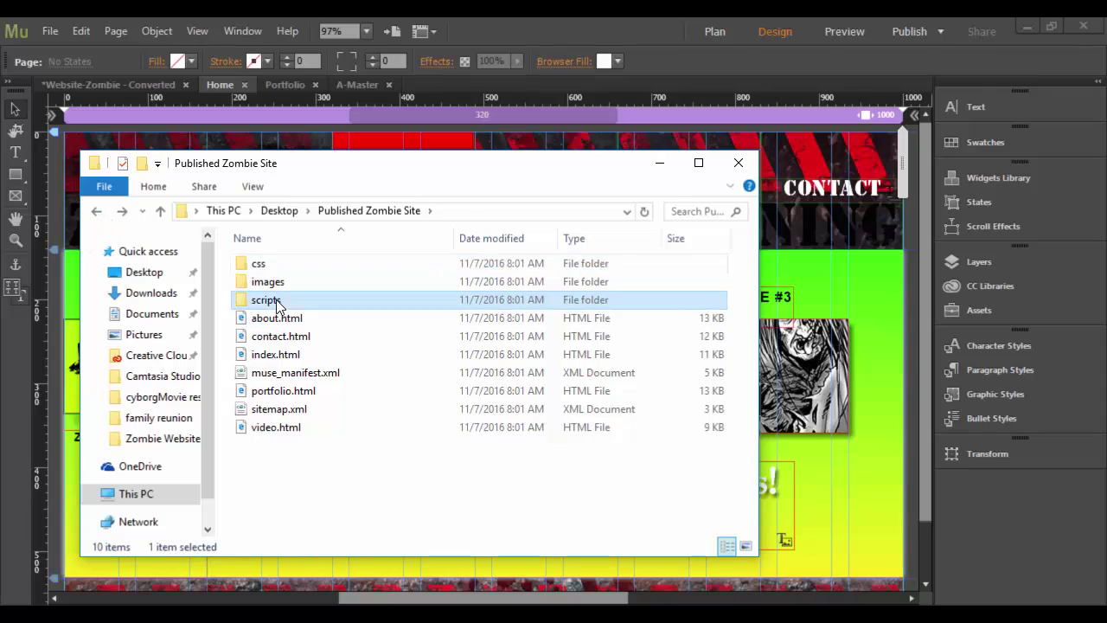
pyautogui.scroll(-1, 307, 436)
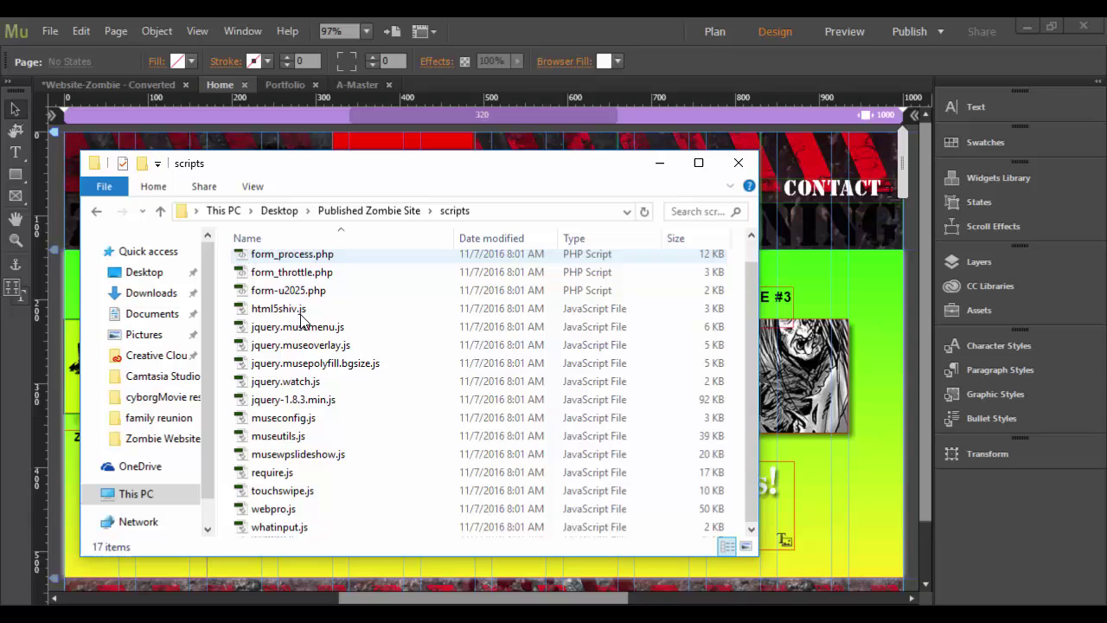
pyautogui.scroll(1, 322, 425)
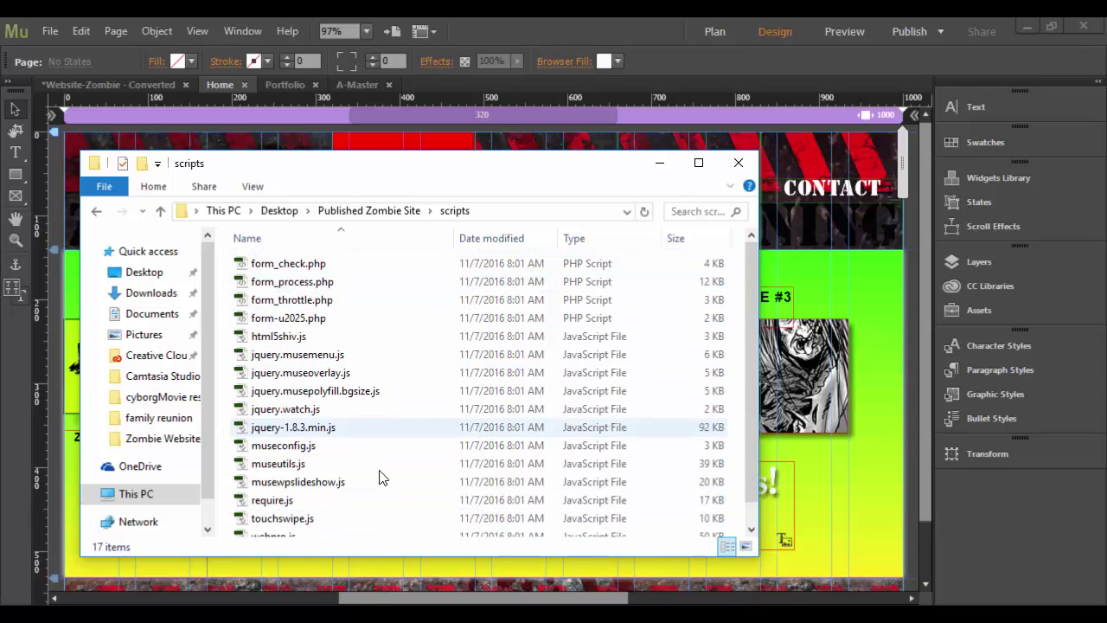
pyautogui.click(97, 214)
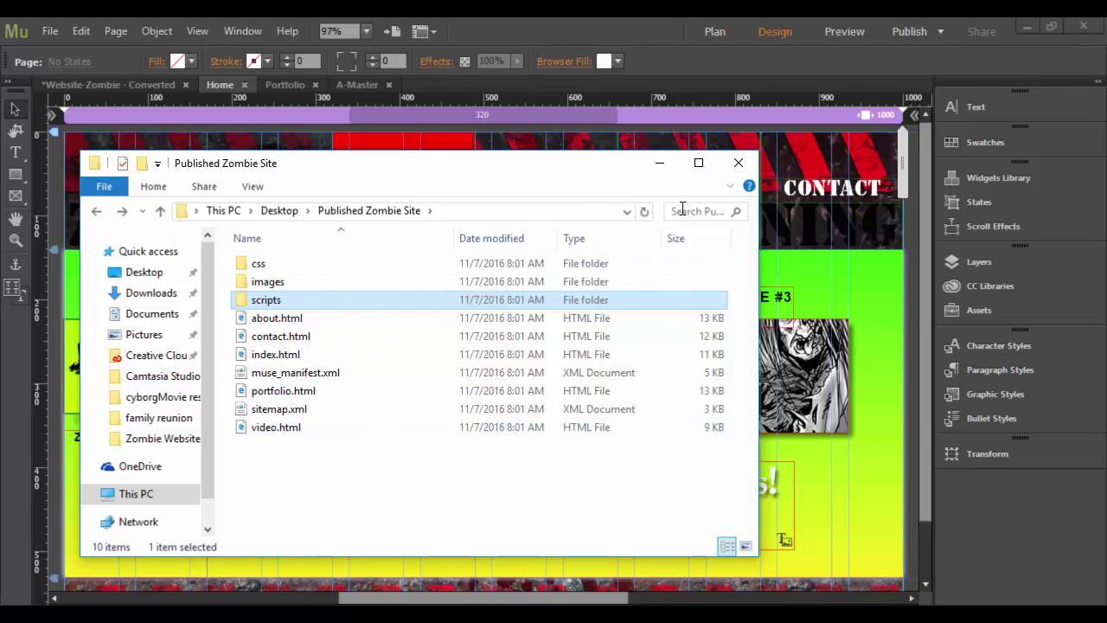
pyautogui.click(661, 172)
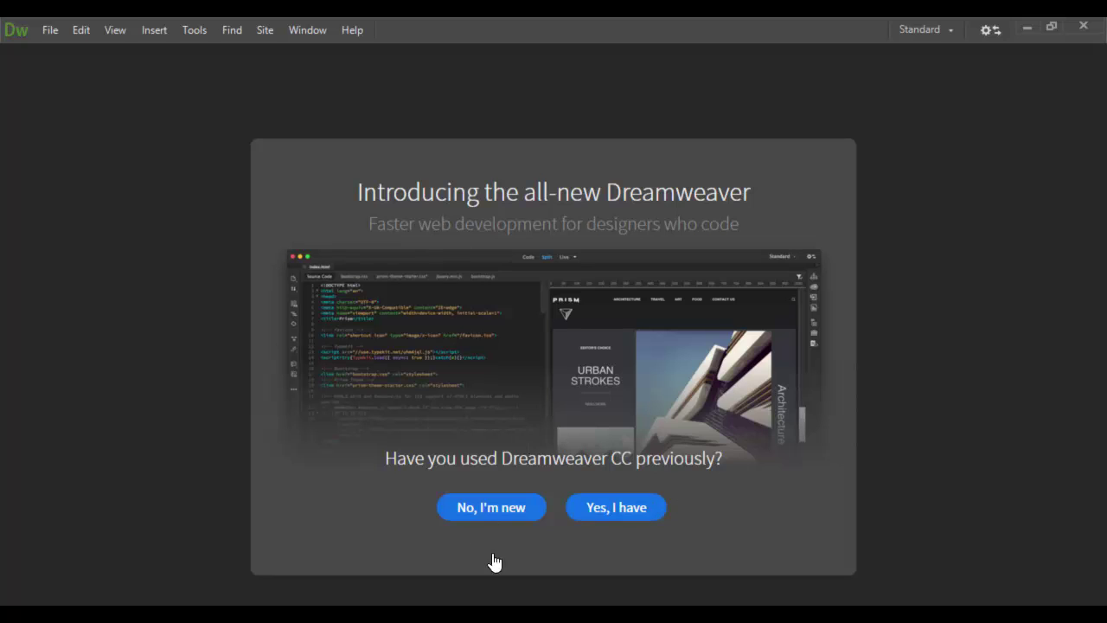
# Answer that Dreamweaver was used before, pick the darkest theme and Standard Workspace, and close What's New
pyautogui.click(617, 510)
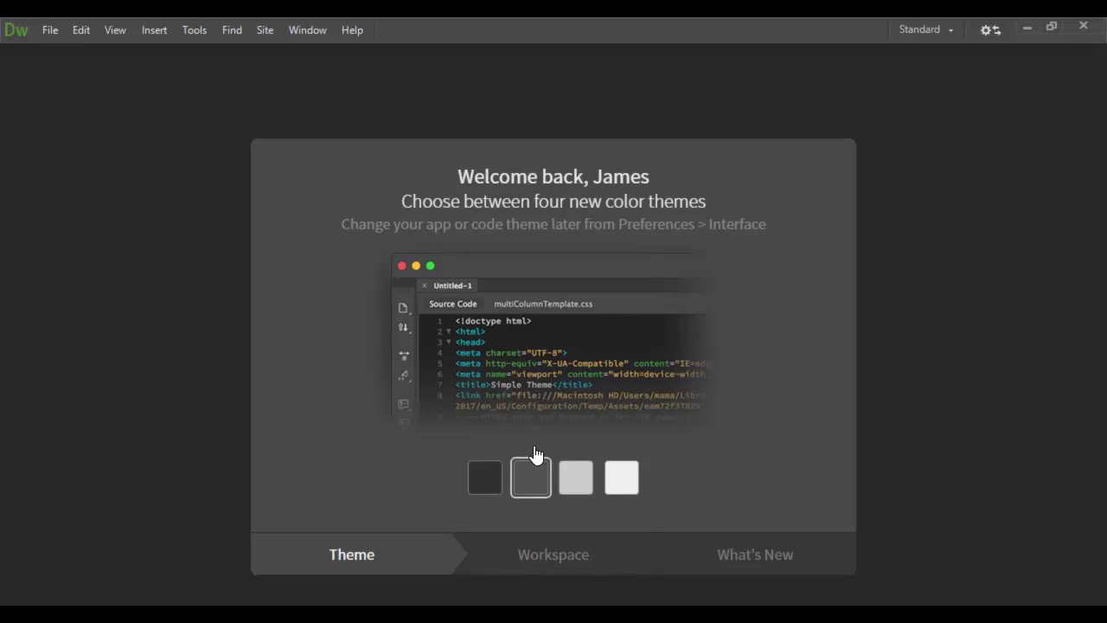
pyautogui.click(471, 477)
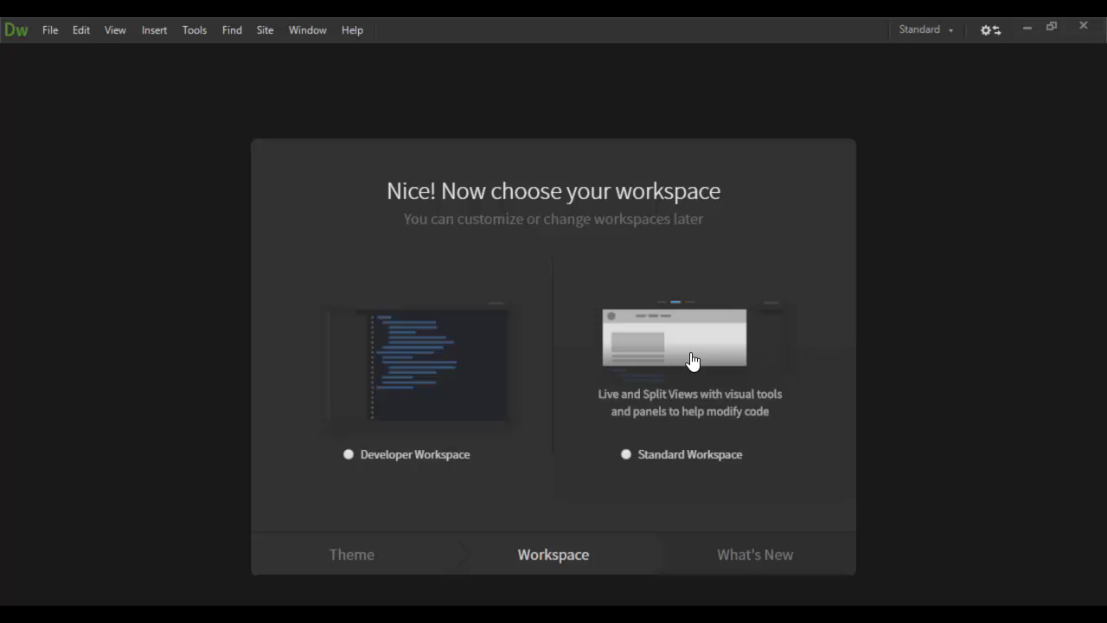
pyautogui.click(735, 452)
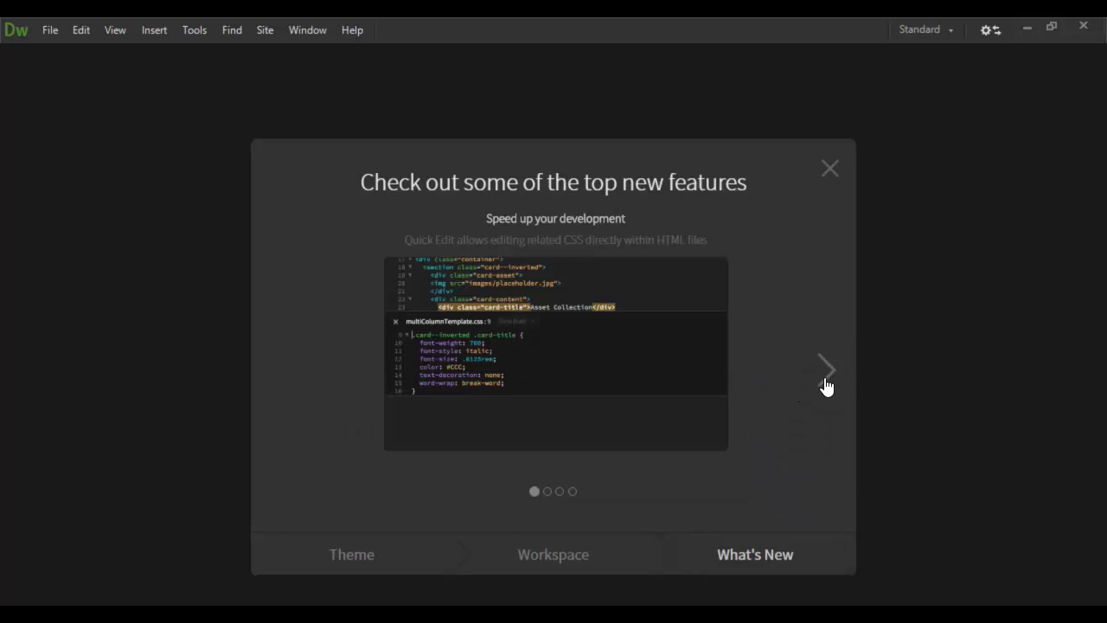
pyautogui.click(831, 170)
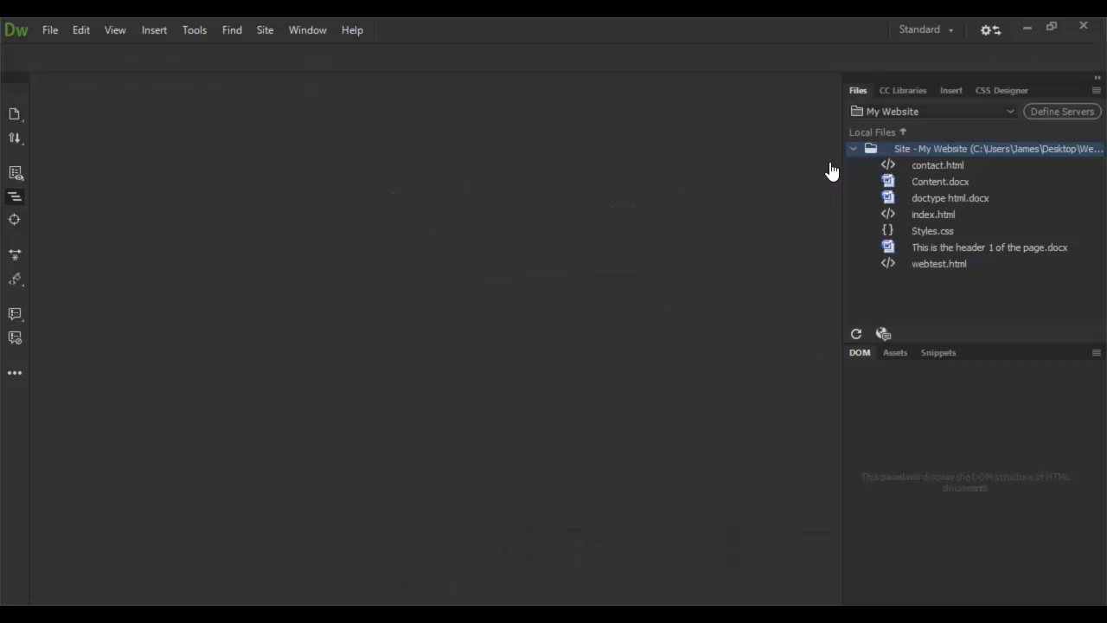
# Open index.html from the Desktop's Published Zombie Site folder in Dreamweaver
pyautogui.click(60, 31)
pyautogui.click(63, 67)
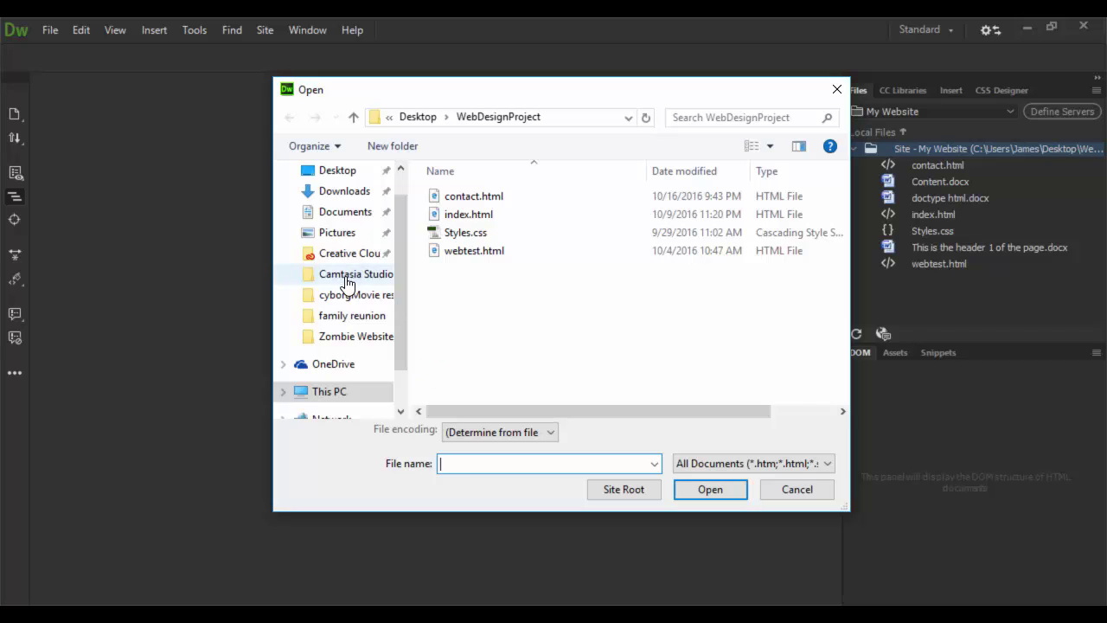
pyautogui.click(340, 171)
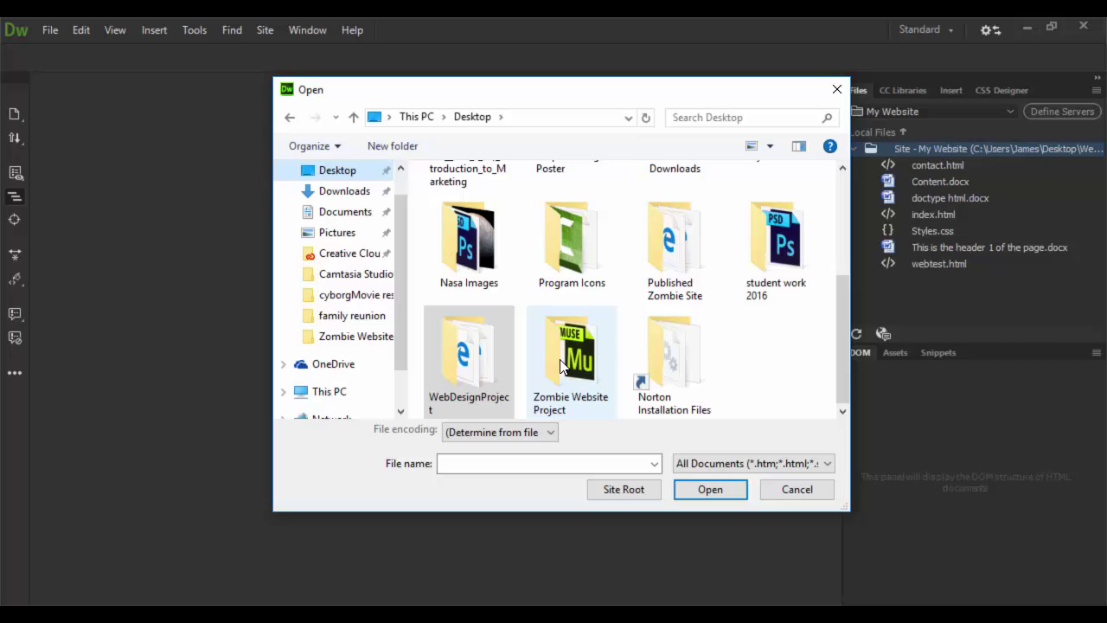
pyautogui.doubleClick(687, 249)
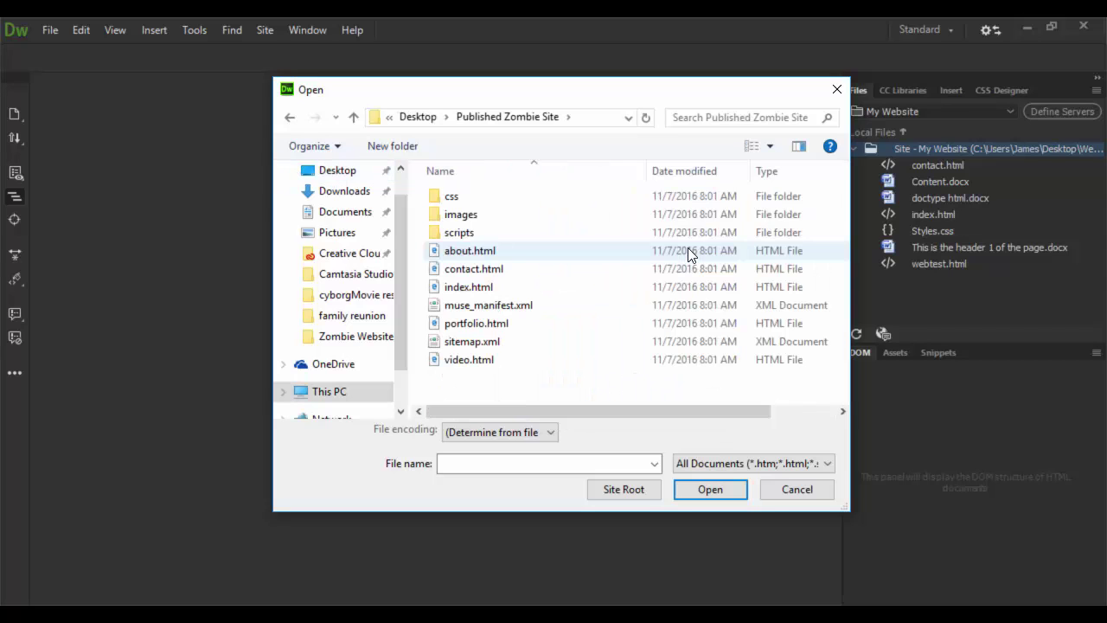
pyautogui.click(471, 287)
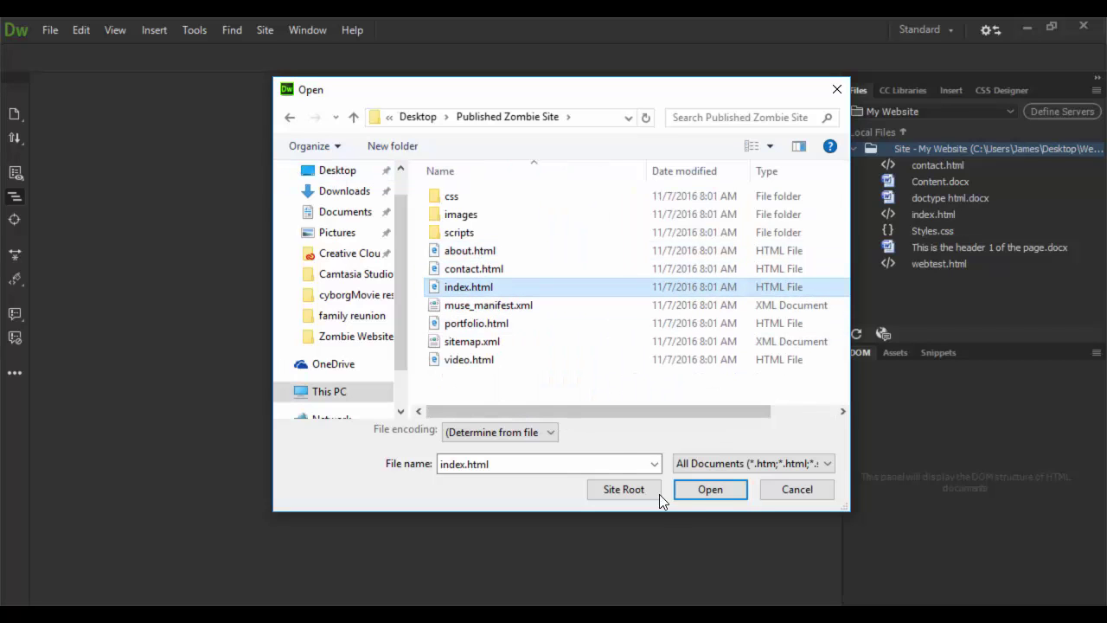
pyautogui.click(721, 490)
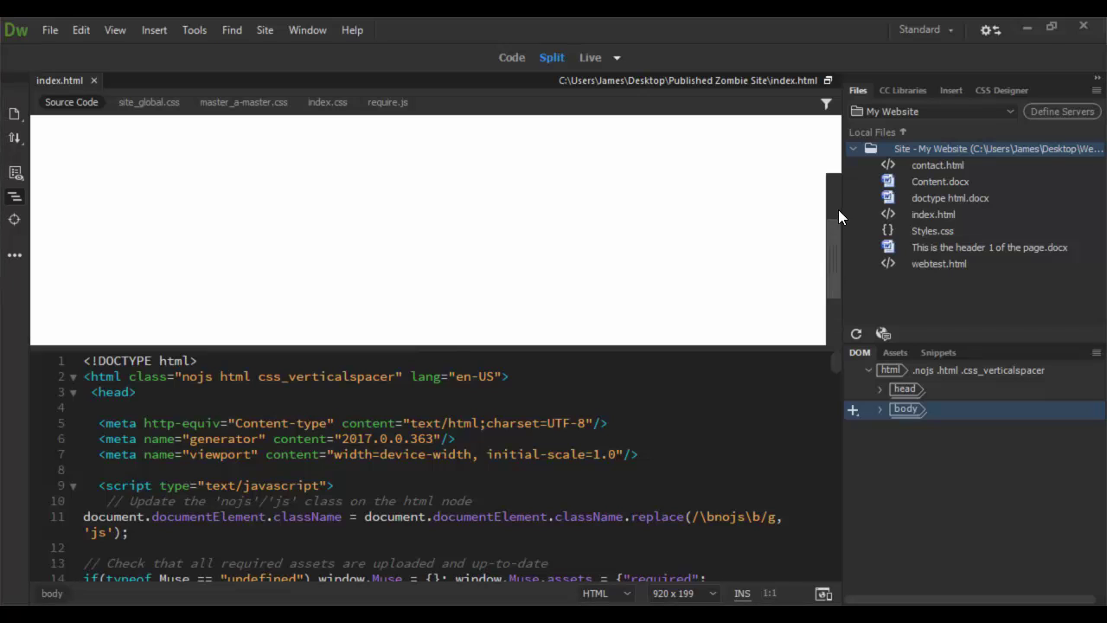
# Select the HOME item, dismiss the sync preferences and Real-time Preview notice, then switch to Code view
pyautogui.click(340, 271)
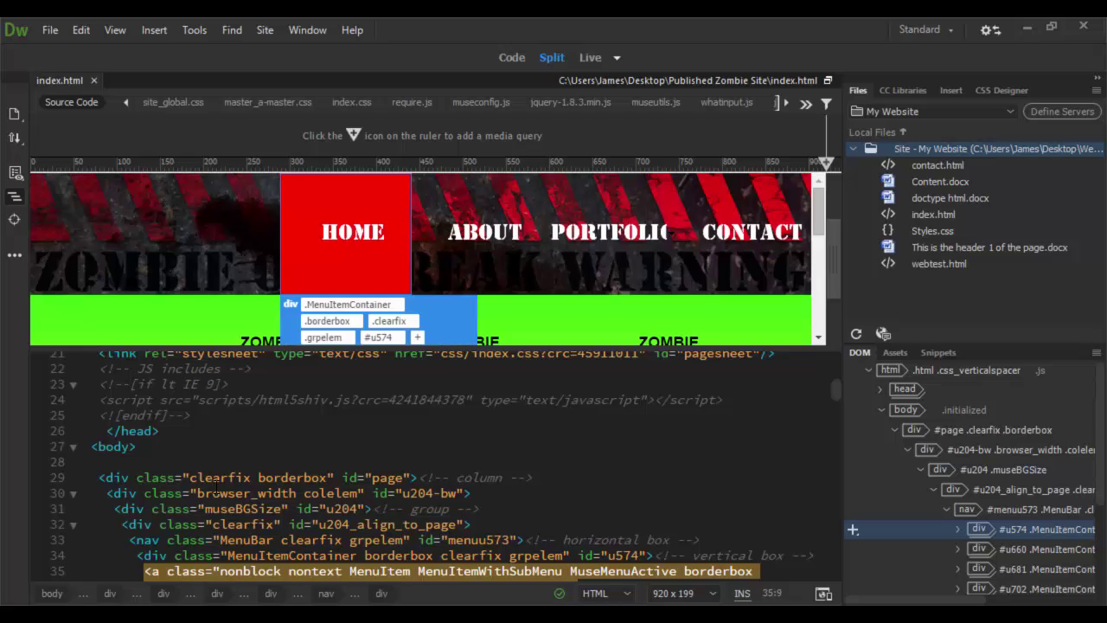
pyautogui.scroll(-8, 217, 484)
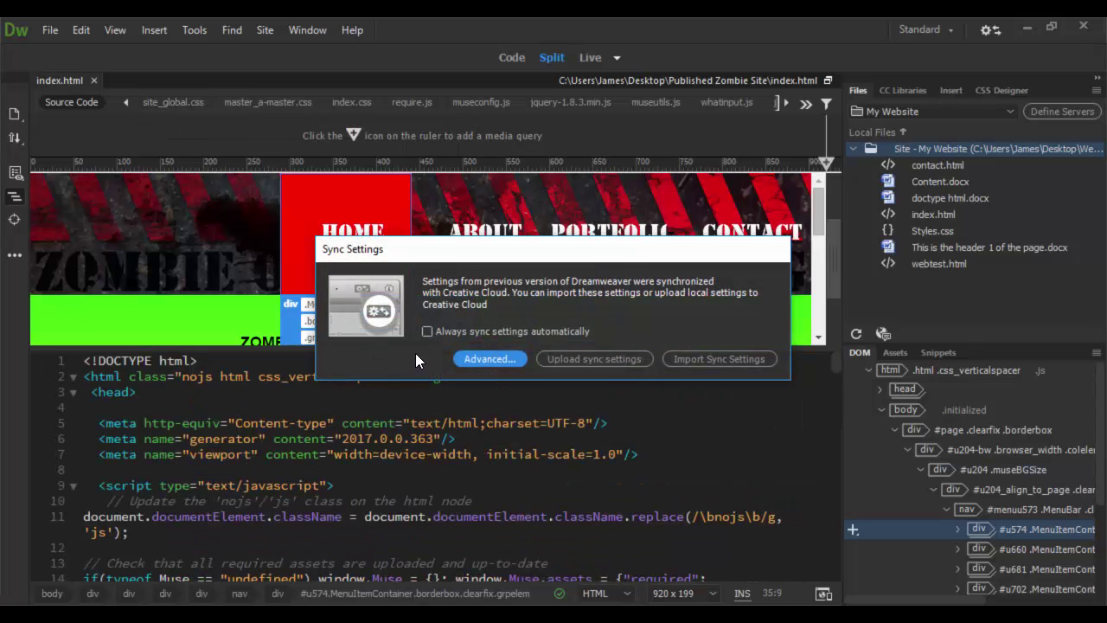
pyautogui.click(508, 358)
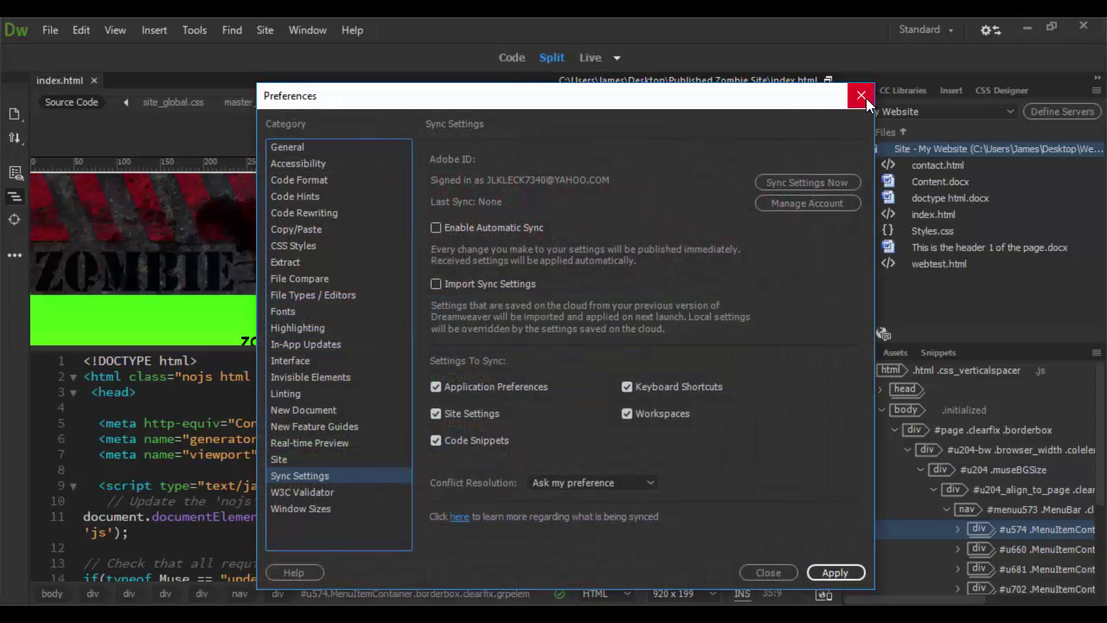
pyautogui.click(861, 96)
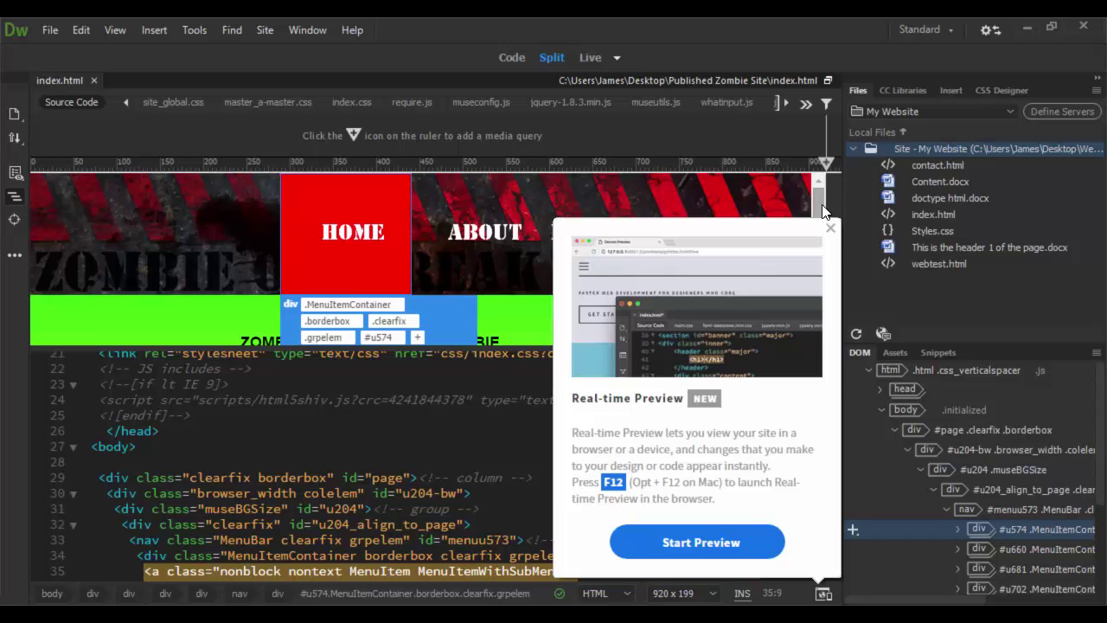
pyautogui.click(830, 229)
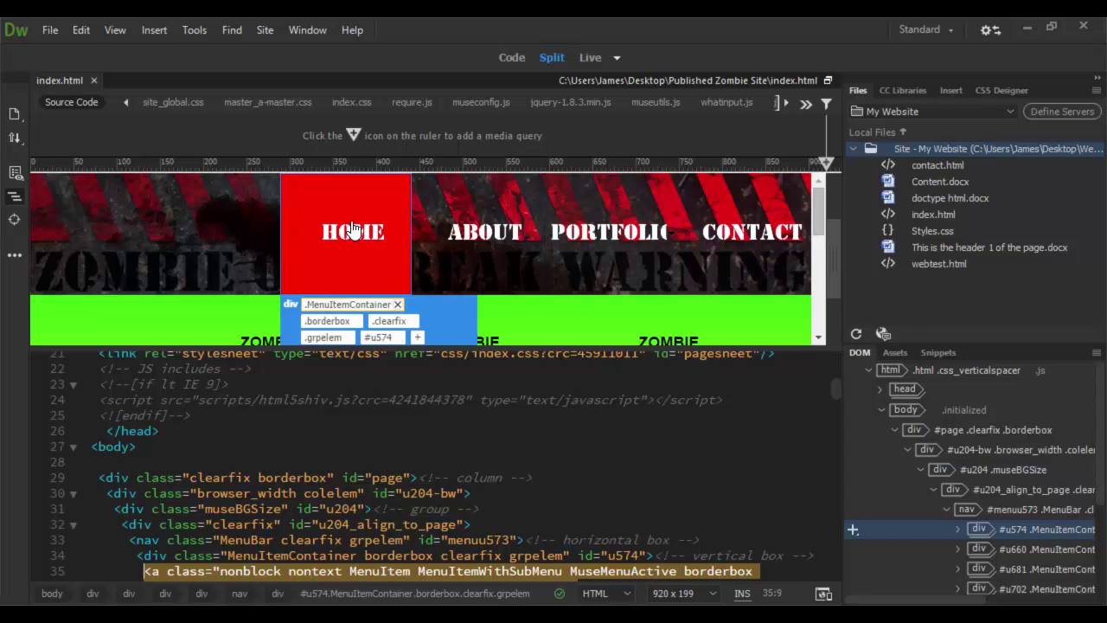
pyautogui.click(521, 57)
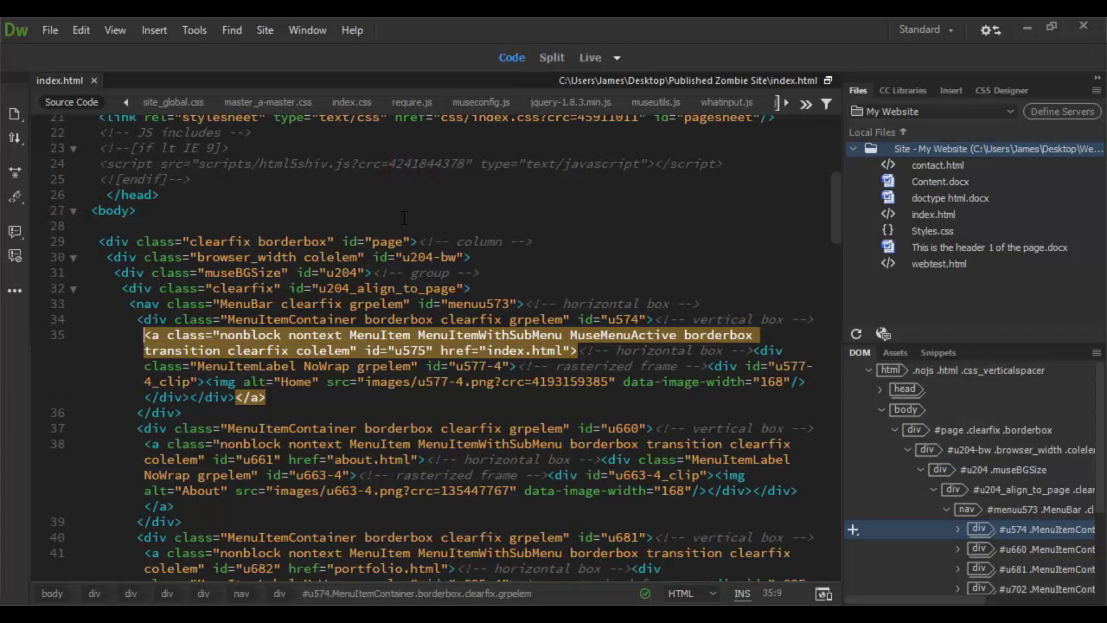
pyautogui.scroll(7, 742, 299)
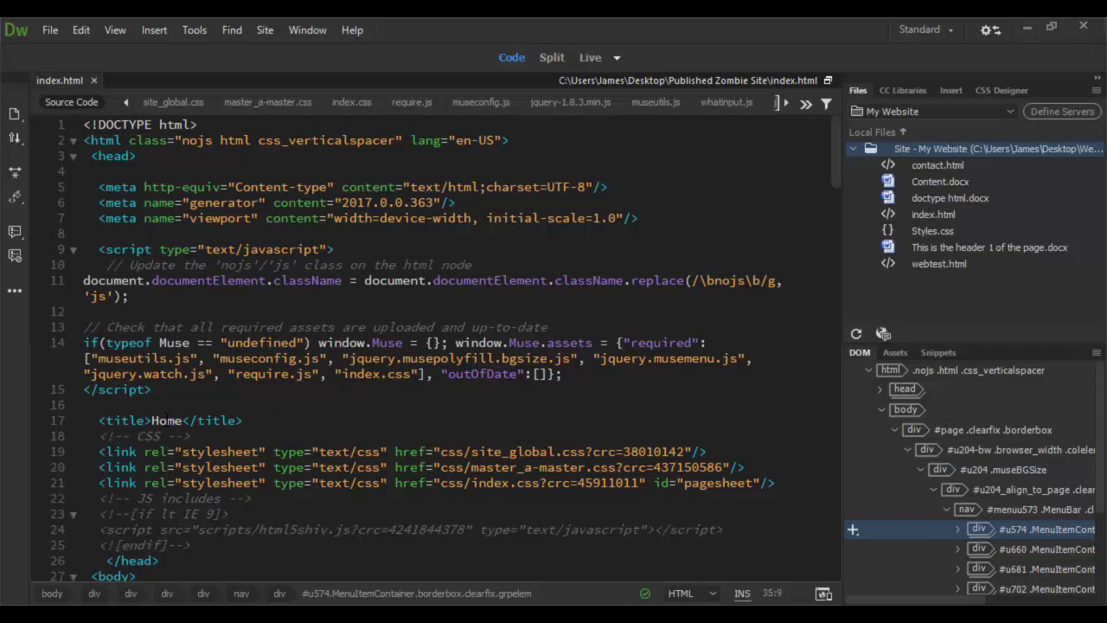
pyautogui.moveTo(151, 420); pyautogui.dragTo(182, 421)
pyautogui.click(270, 422)
pyautogui.scroll(-5, 270, 422)
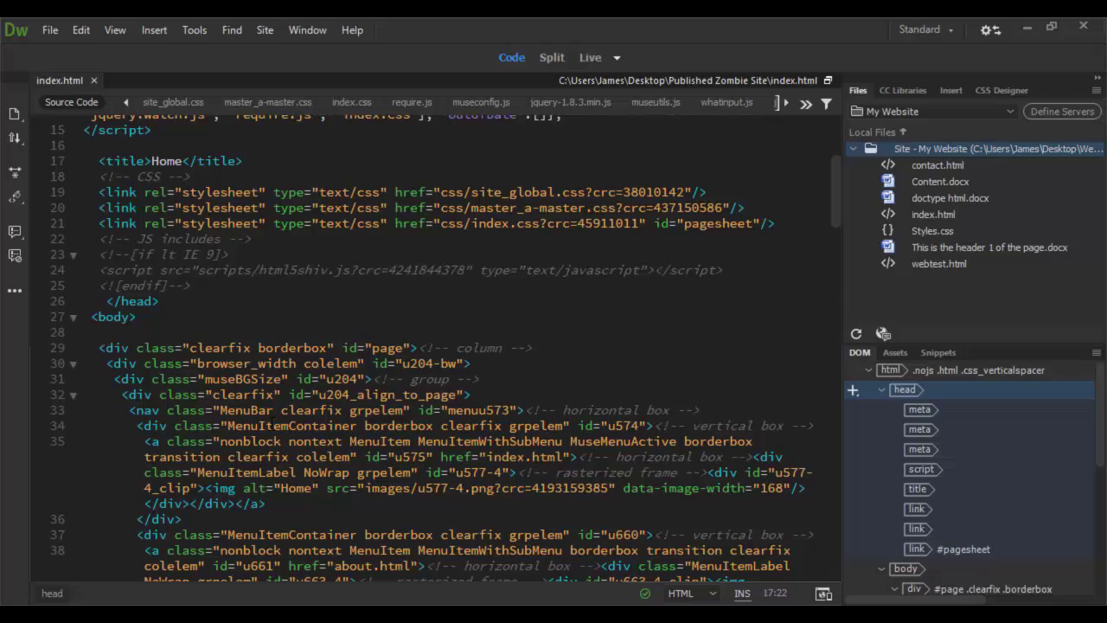
pyautogui.scroll(-20, 146, 327)
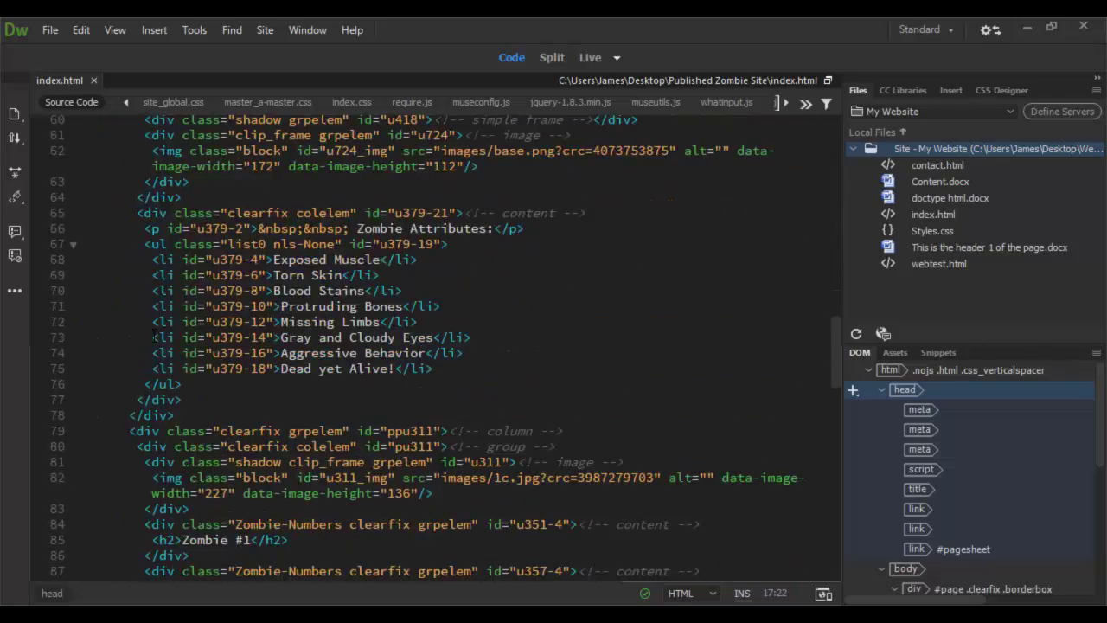
pyautogui.scroll(-10, 146, 334)
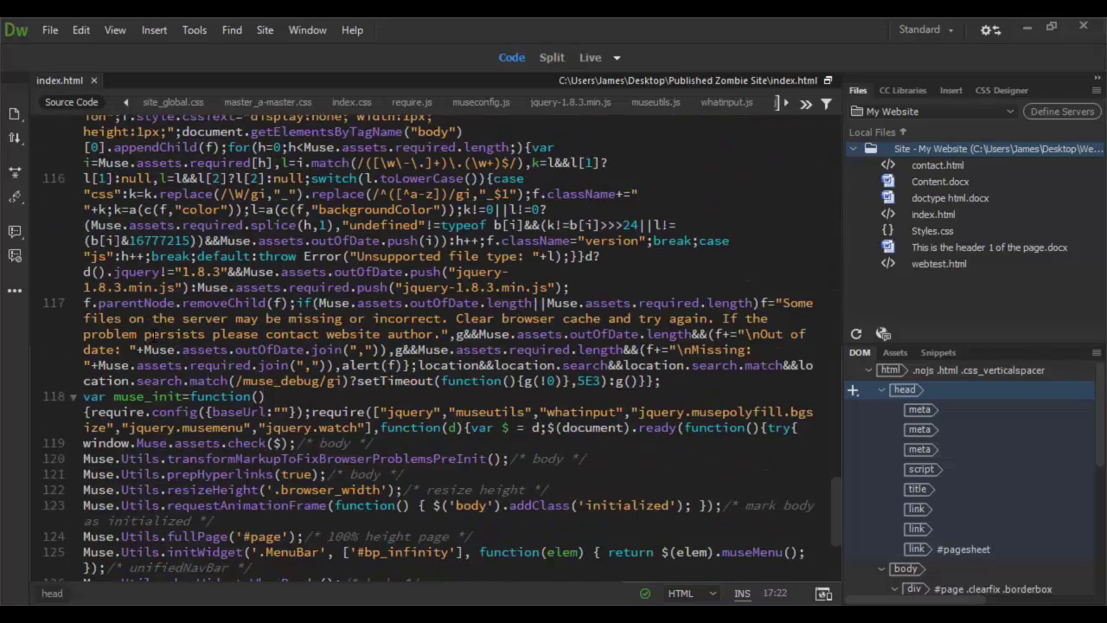
pyautogui.scroll(-5, 193, 417)
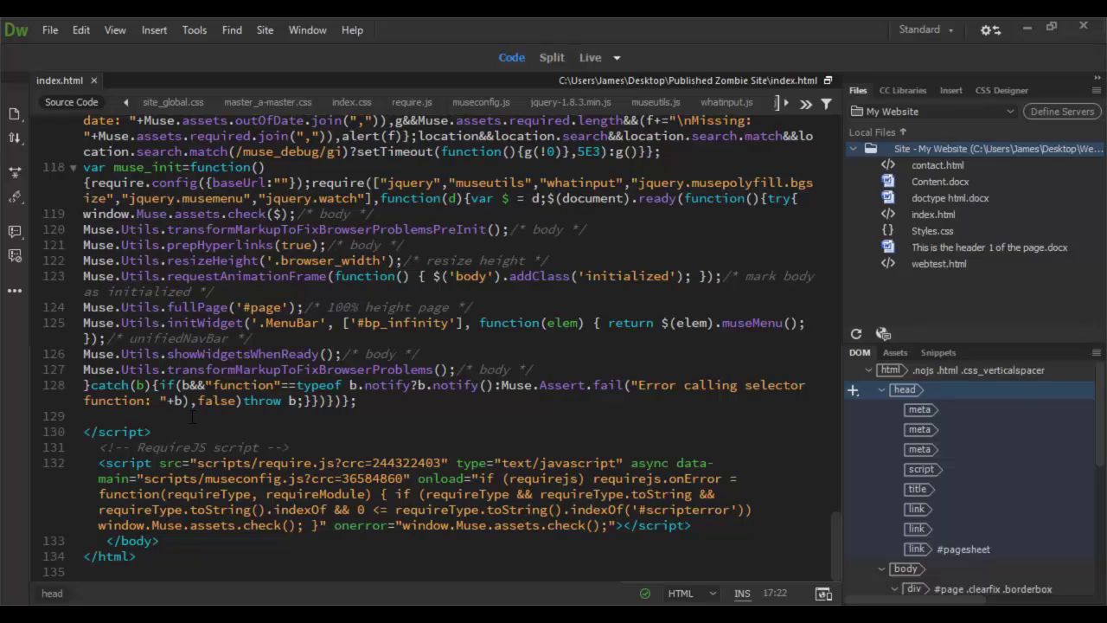
pyautogui.scroll(15, 244, 342)
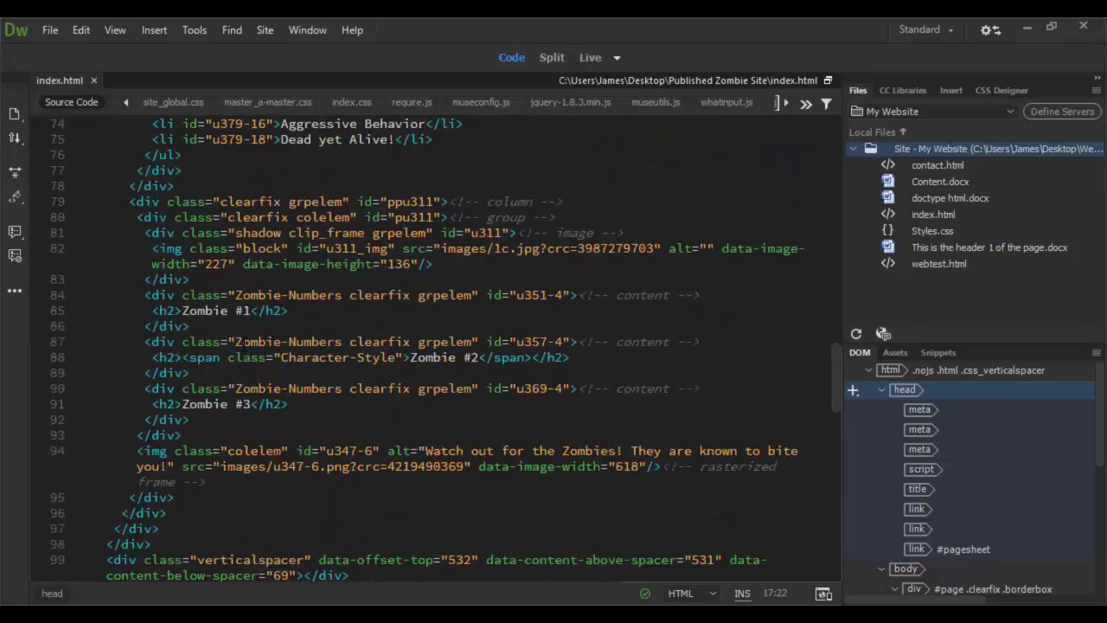
pyautogui.scroll(20, 239, 342)
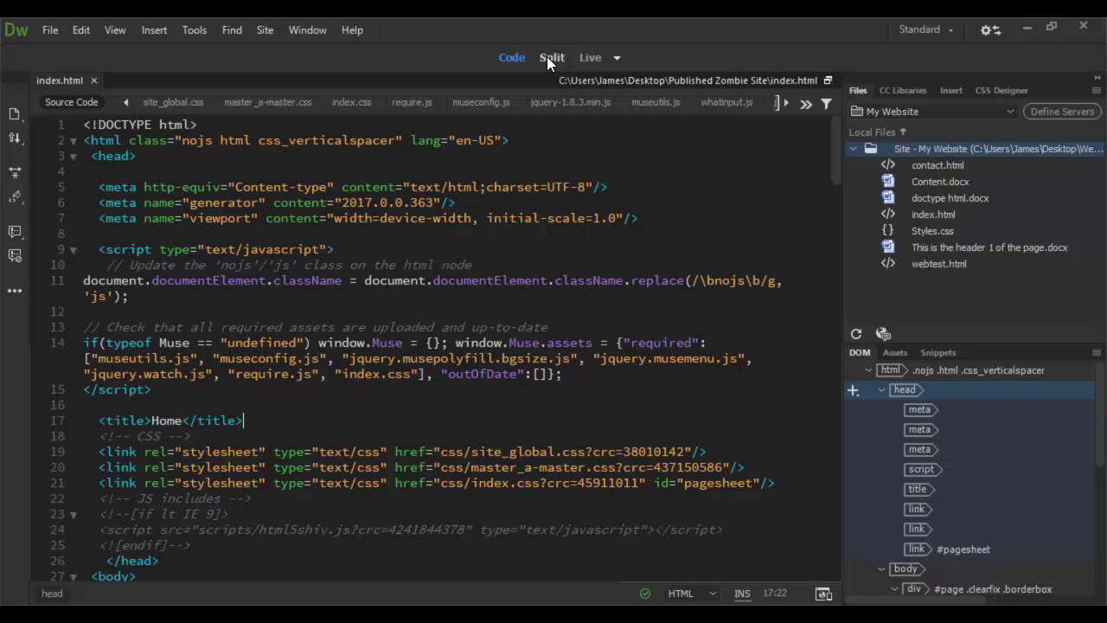
# Switch from Split to Live view, scroll the rendered zombie page, and show the related-files list
pyautogui.click(550, 57)
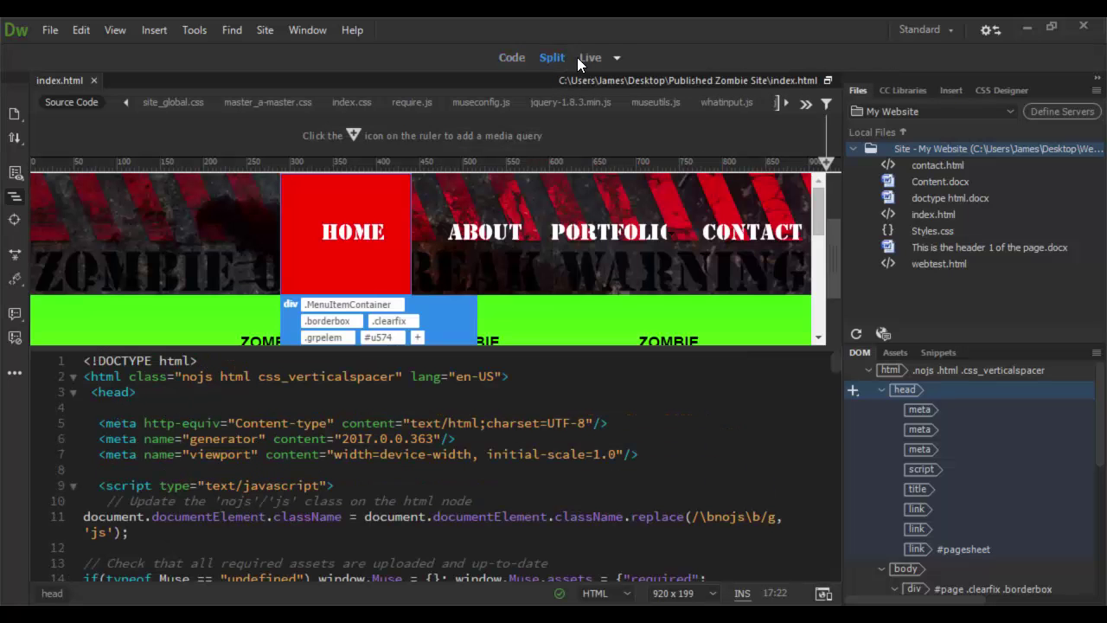
pyautogui.click(588, 57)
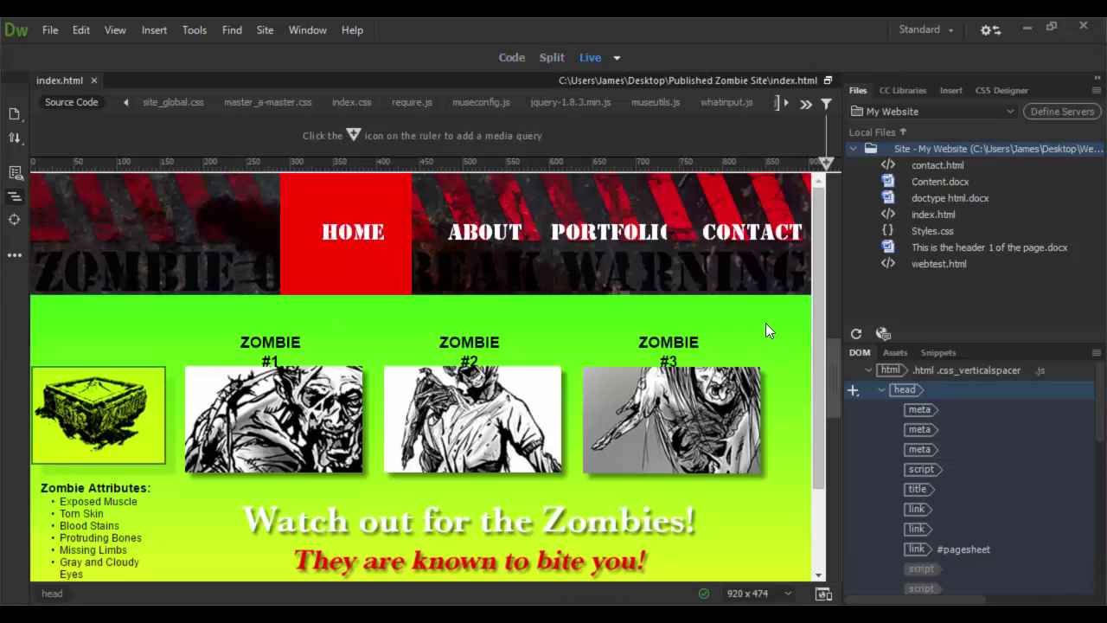
pyautogui.moveTo(817, 308); pyautogui.dragTo(822, 227)
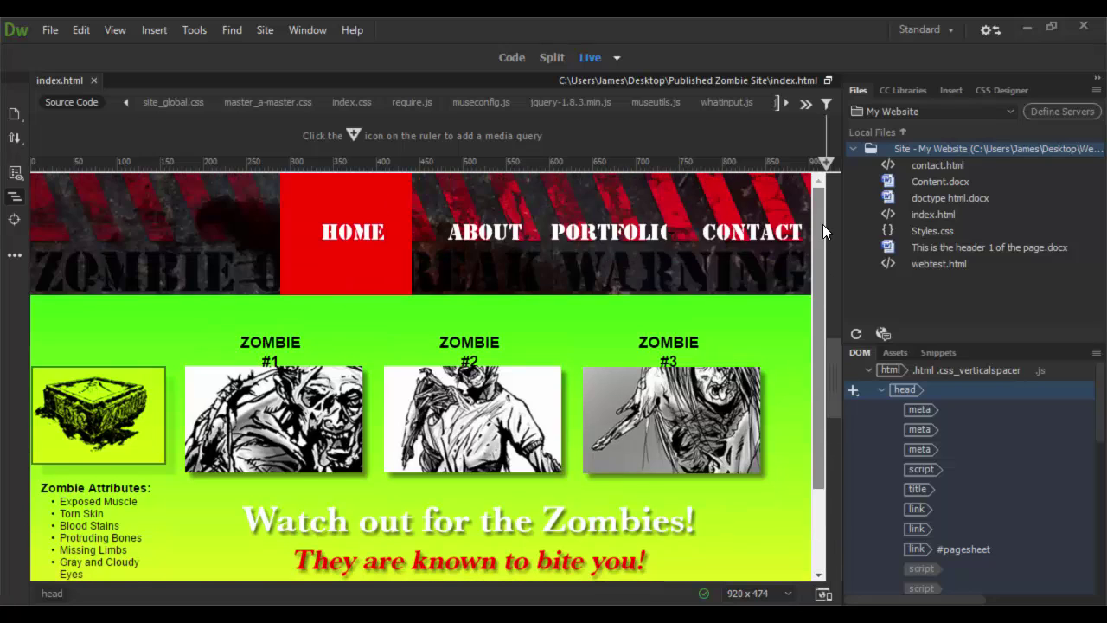
pyautogui.scroll(-1, 822, 346)
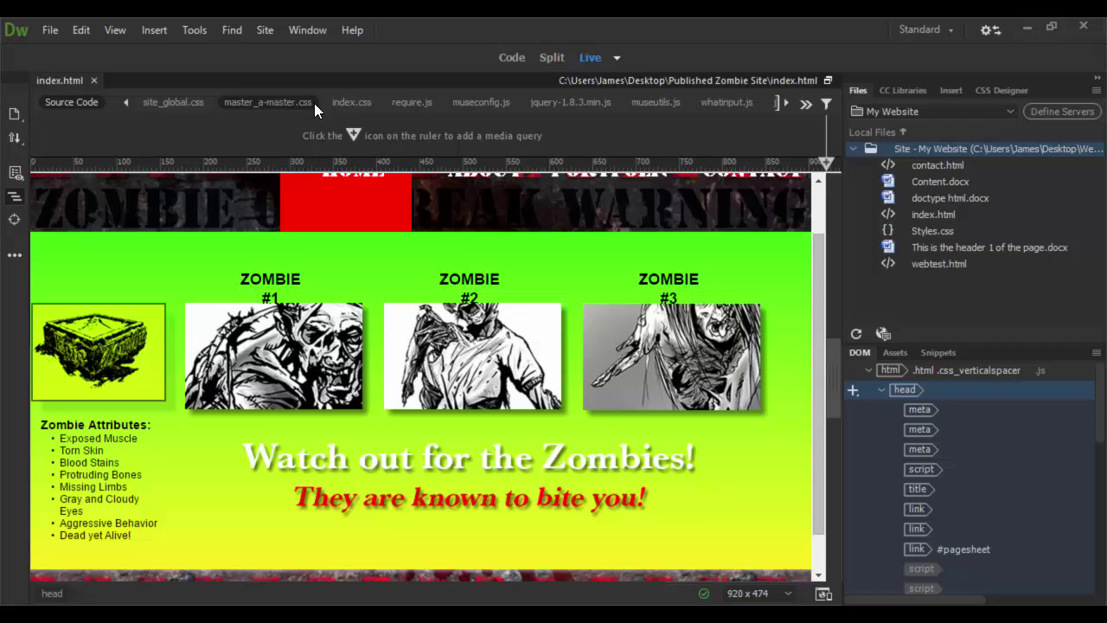
pyautogui.click(805, 104)
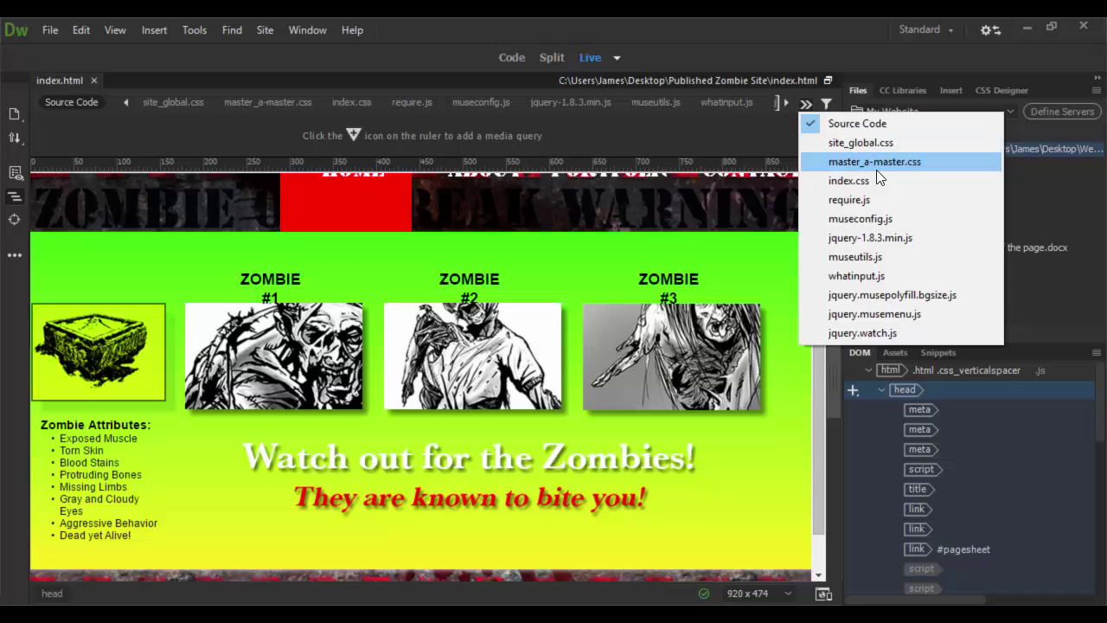
# Open index.css beneath the preview, dismiss the Quick Docs tip, and scroll through the stylesheet
pyautogui.click(869, 181)
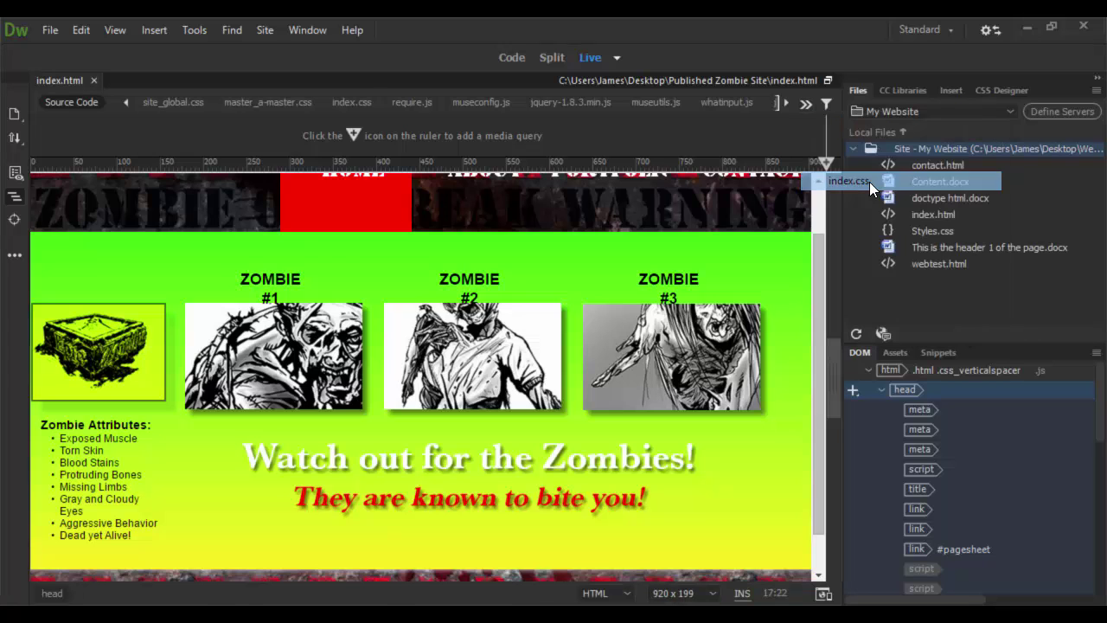
pyautogui.scroll(10, 433, 463)
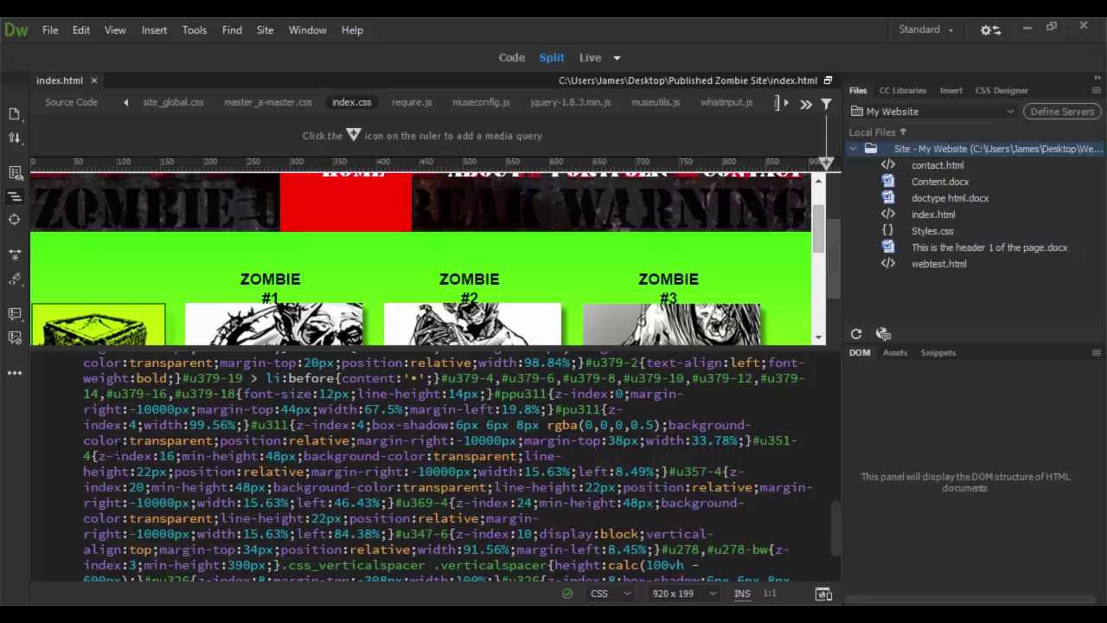
pyautogui.scroll(1, 432, 463)
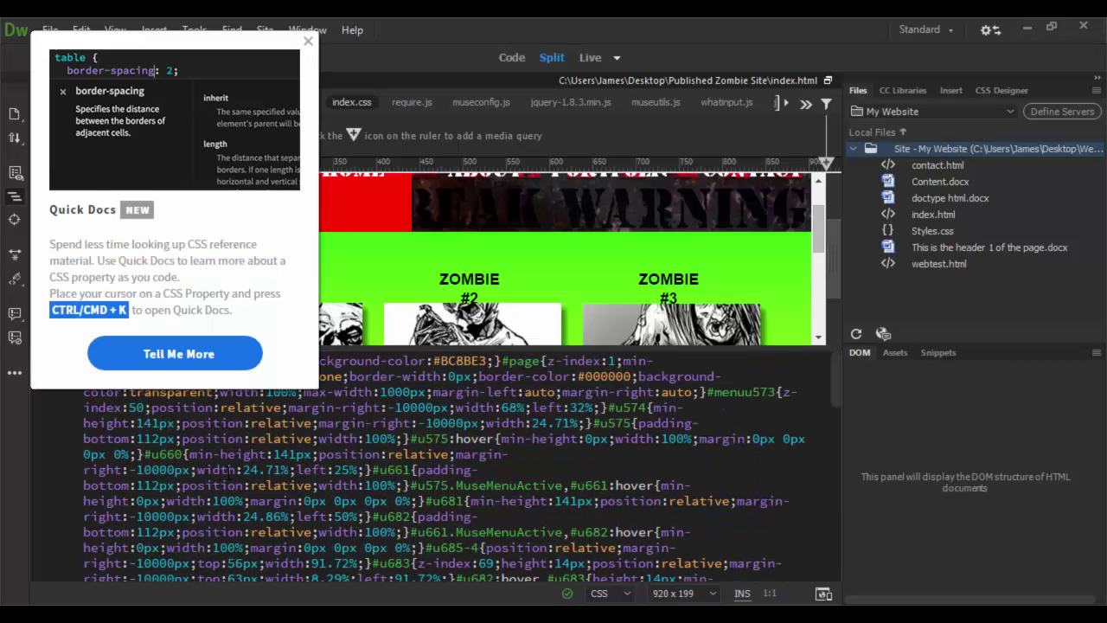
pyautogui.click(308, 41)
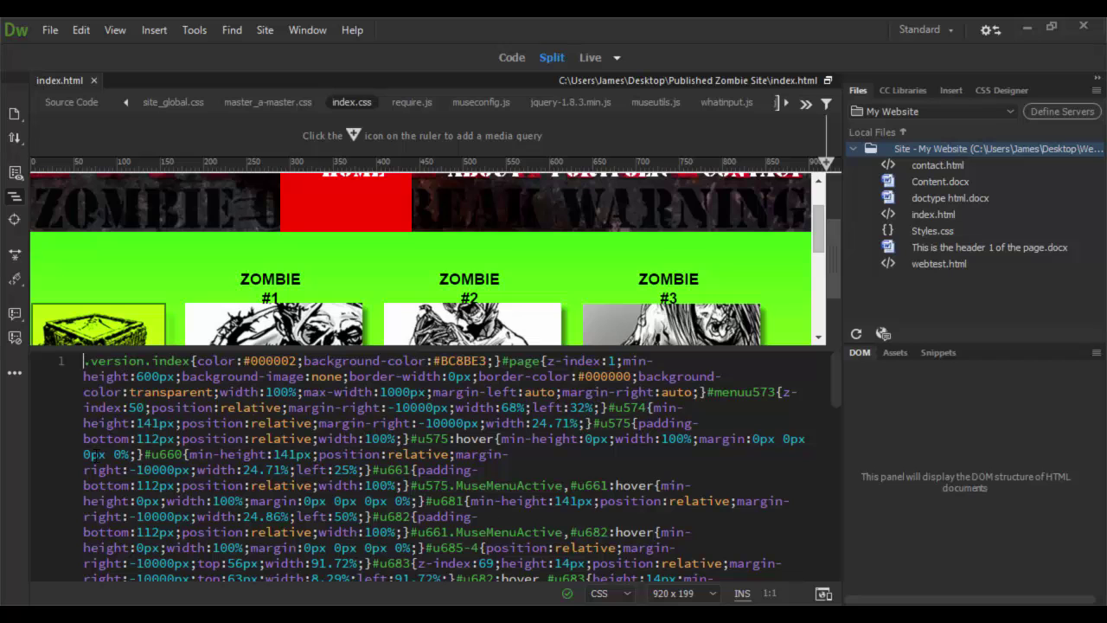
pyautogui.scroll(-5, 433, 463)
pyautogui.scroll(-10, 147, 449)
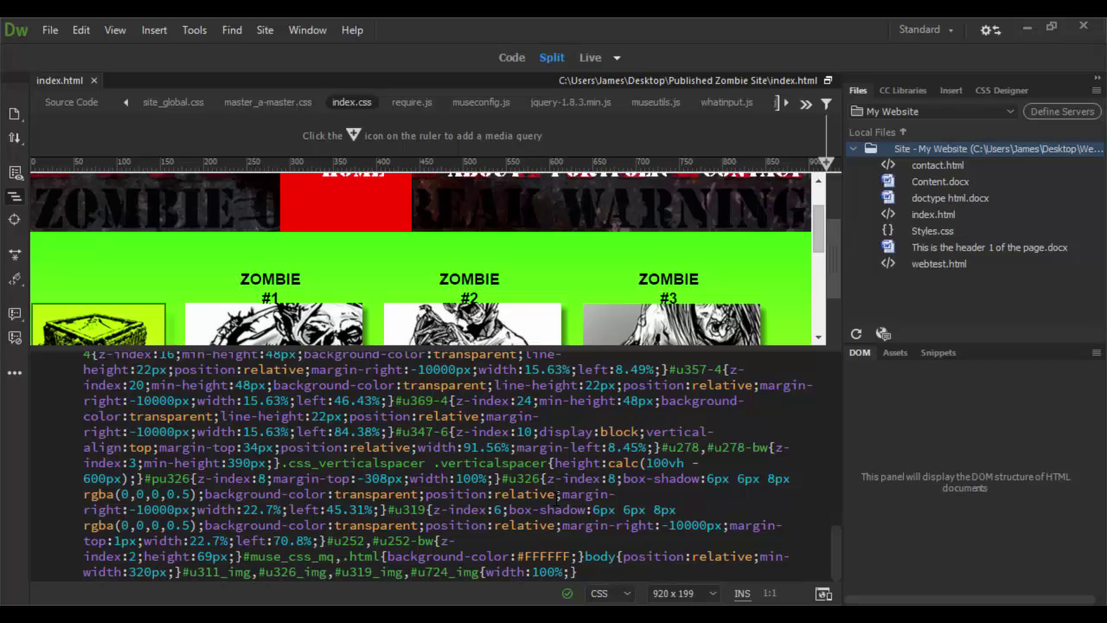
pyautogui.moveTo(836, 543); pyautogui.dragTo(833, 566)
pyautogui.moveTo(831, 576); pyautogui.dragTo(822, 344)
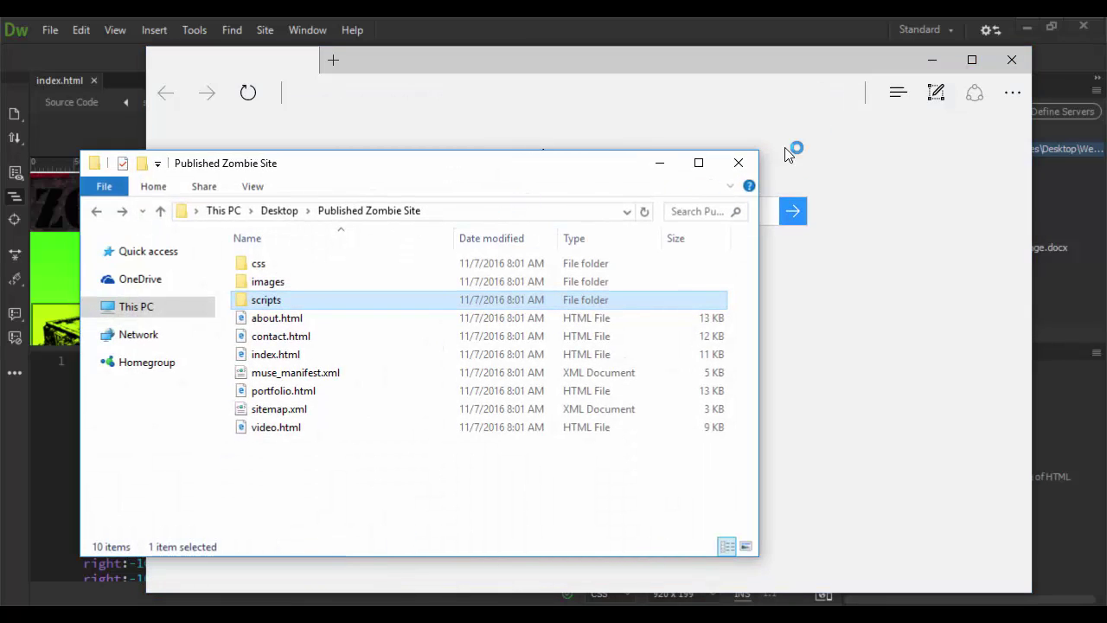
# Close Edge and open the published index.html in Google Chrome
pyautogui.click(1012, 59)
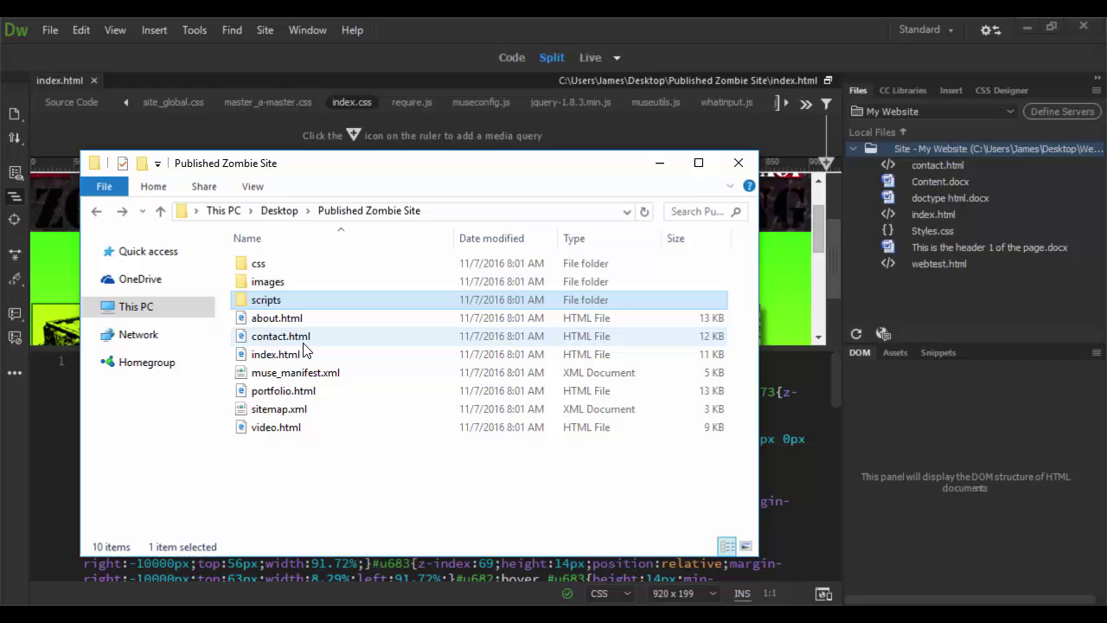
pyautogui.click(268, 357)
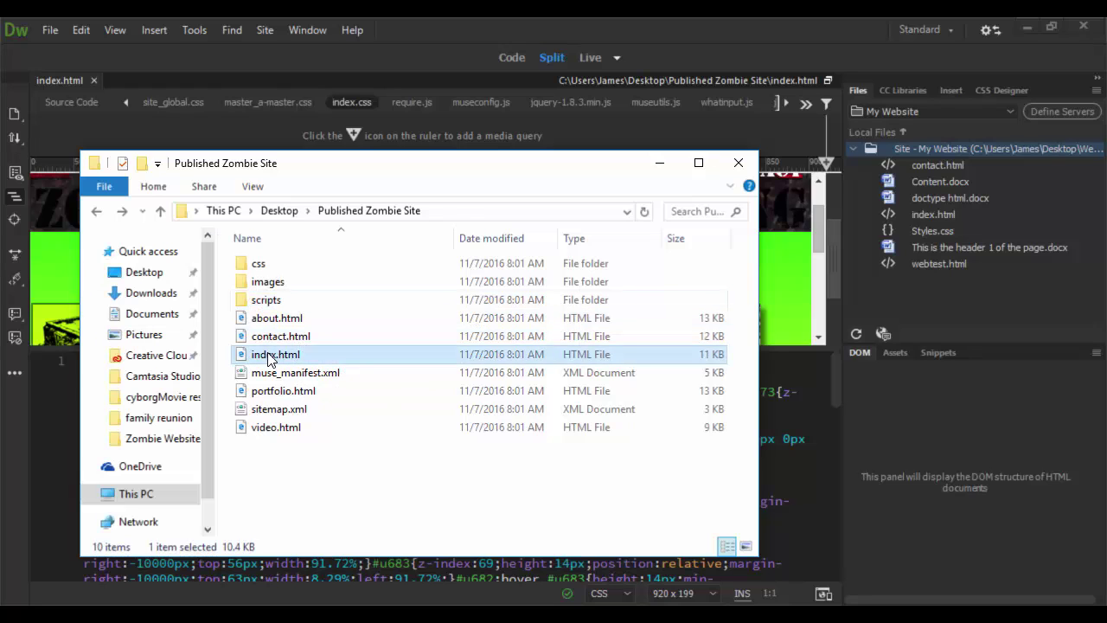
pyautogui.doubleClick(269, 357)
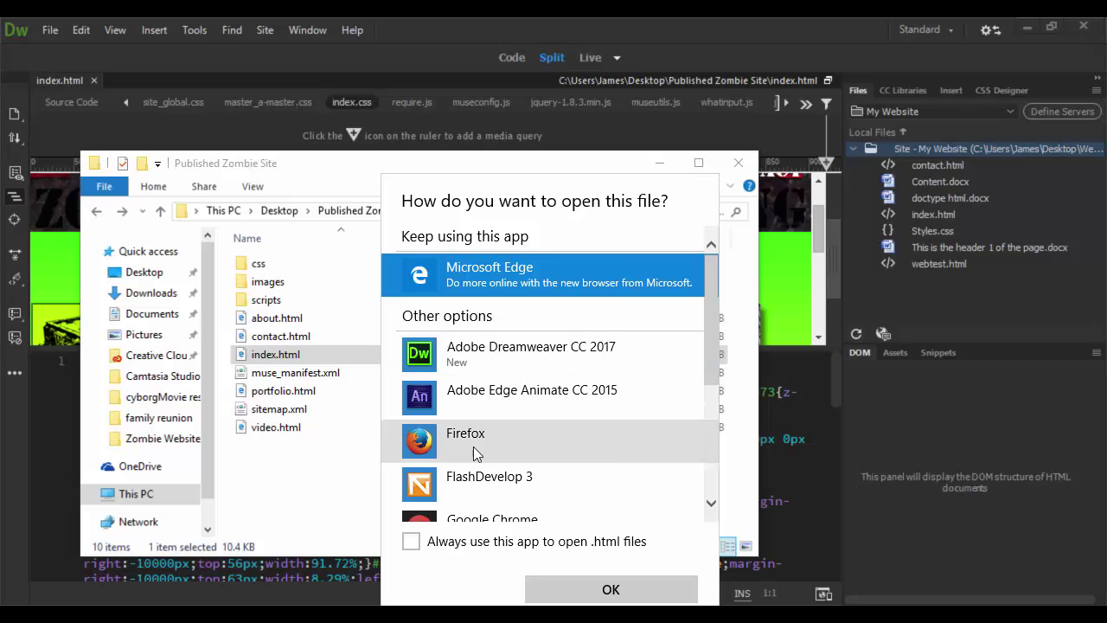
pyautogui.click(494, 514)
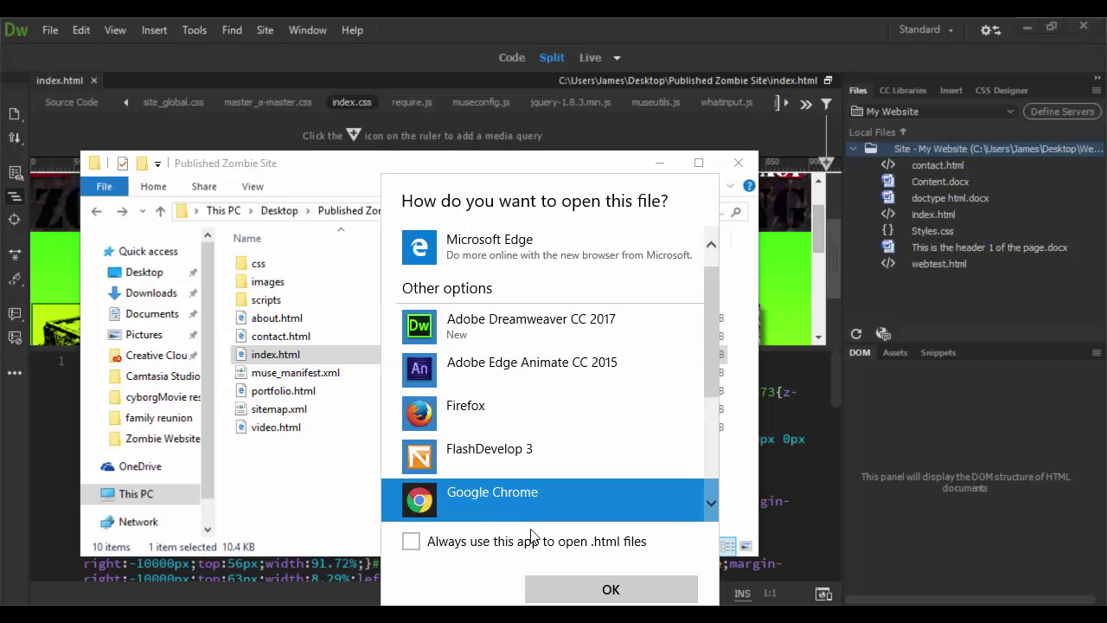
pyautogui.click(603, 588)
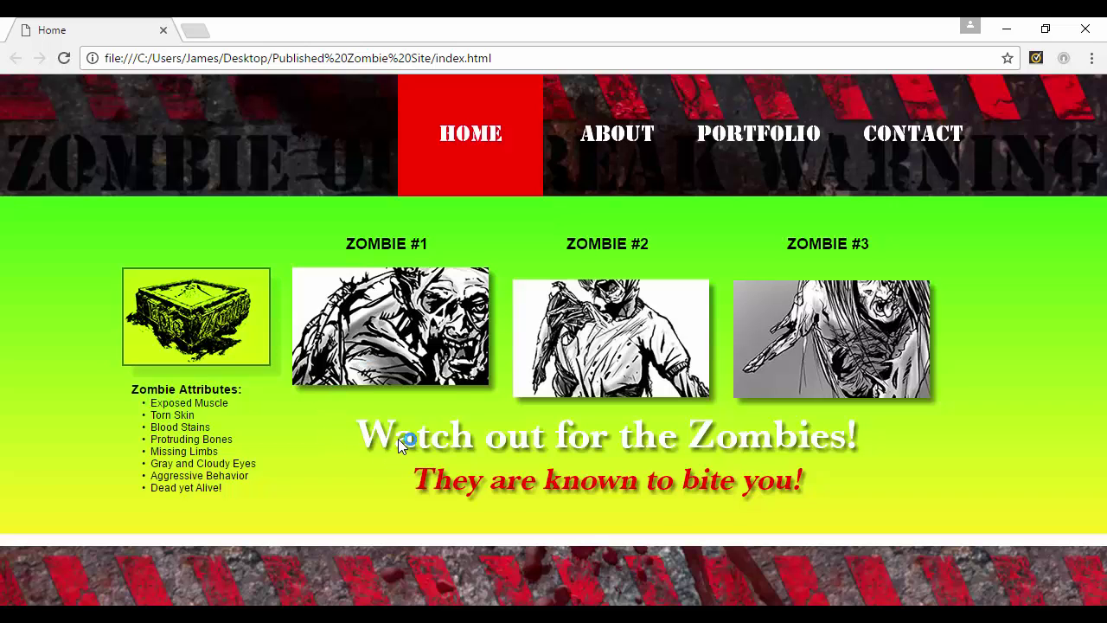
# Test the navigation links: About, Portfolio, Contact, Home, then About and Portfolio again
pyautogui.click(610, 140)
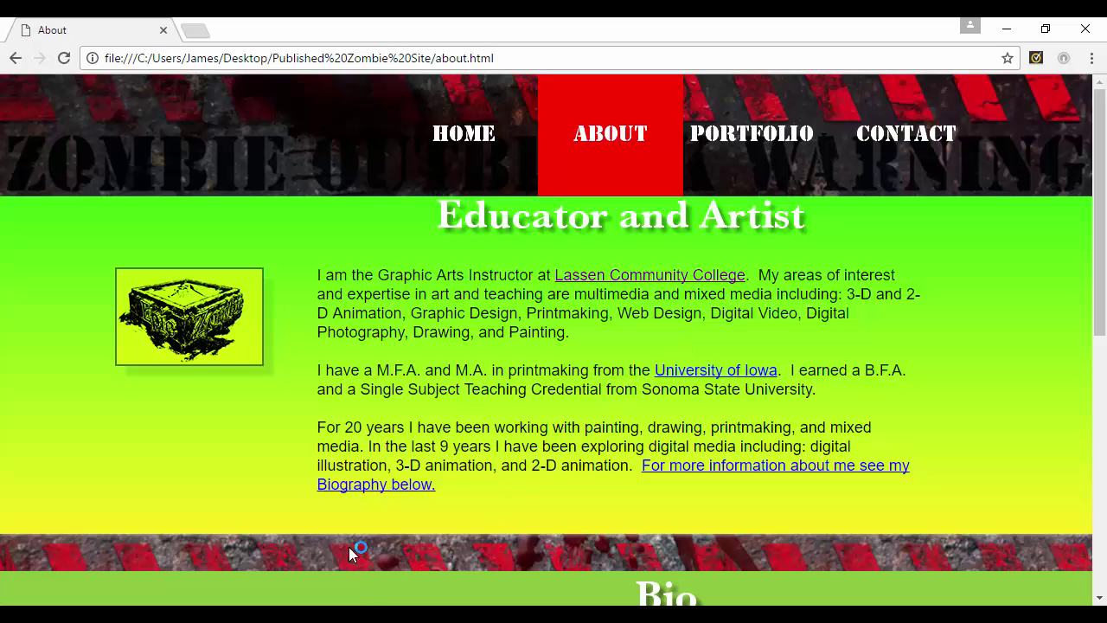
pyautogui.click(756, 141)
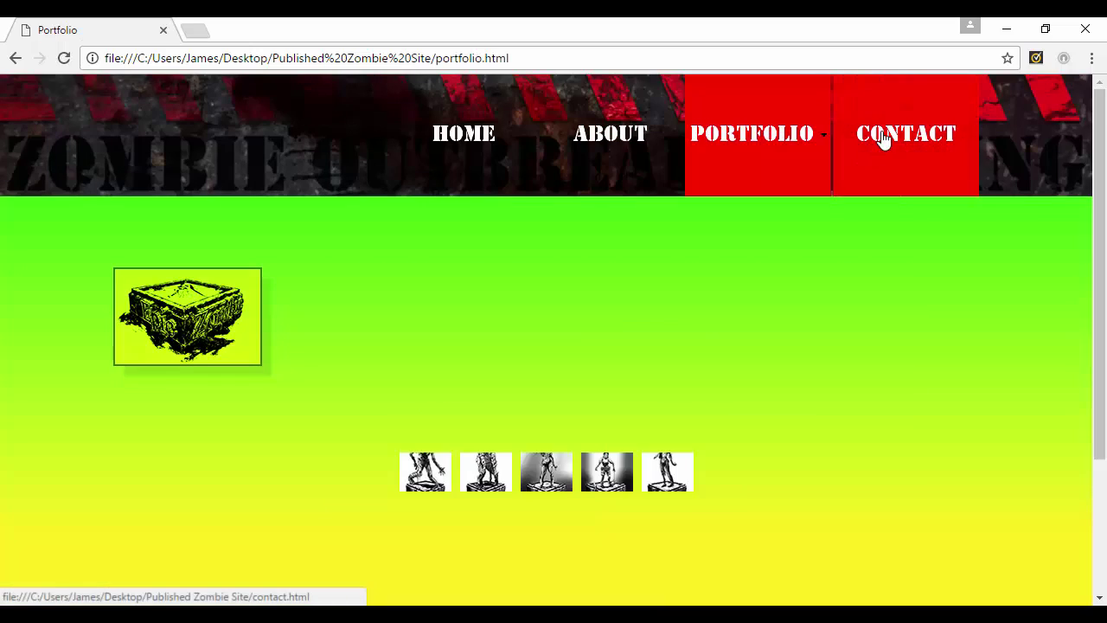
pyautogui.click(883, 141)
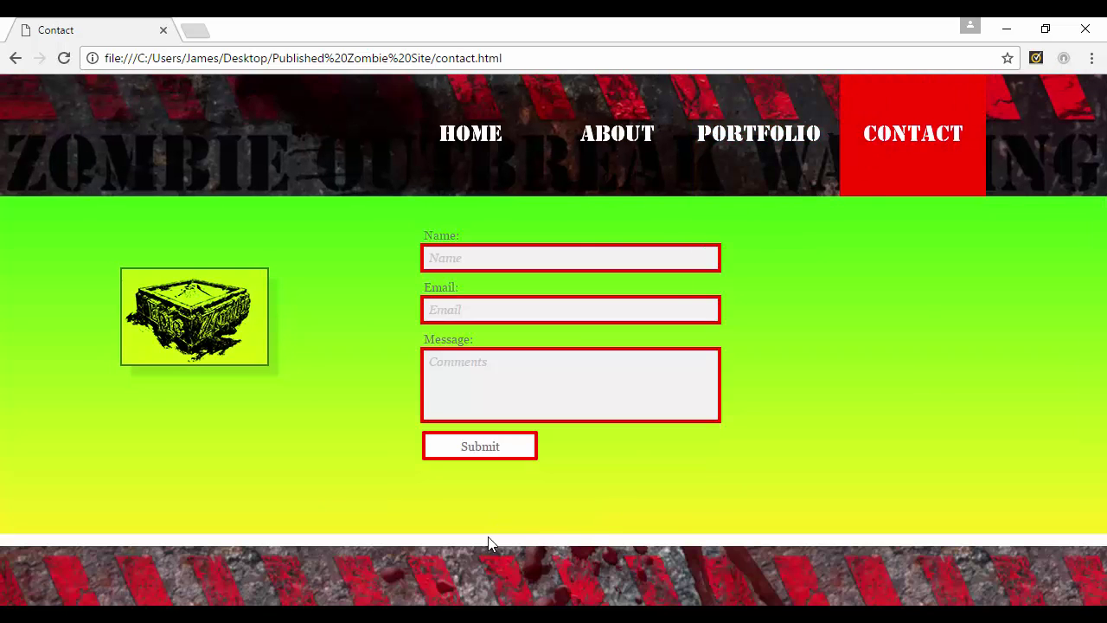
pyautogui.click(493, 137)
pyautogui.click(615, 141)
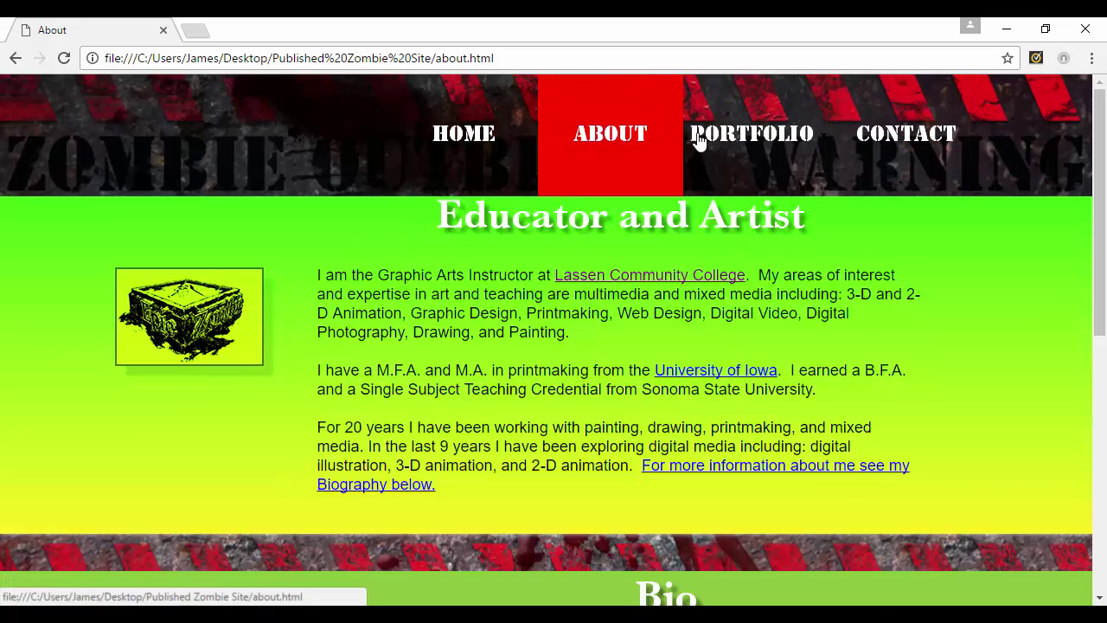
pyautogui.click(765, 139)
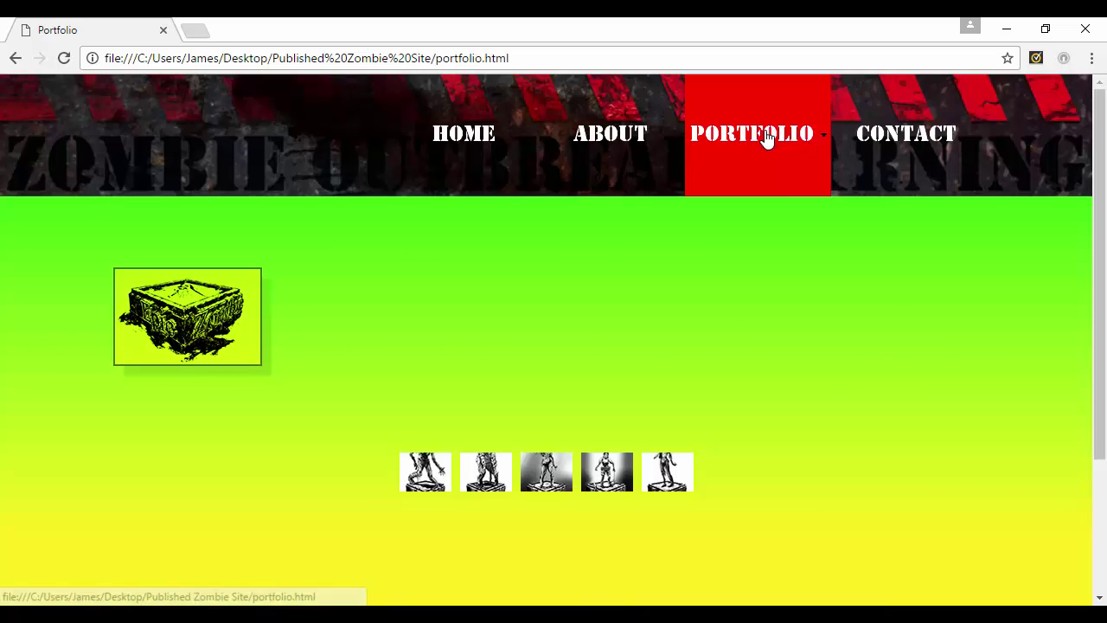
# Enlarge the fourth zombie thumbnail, browse another lightbox image, return Home and close Chrome
pyautogui.click(606, 474)
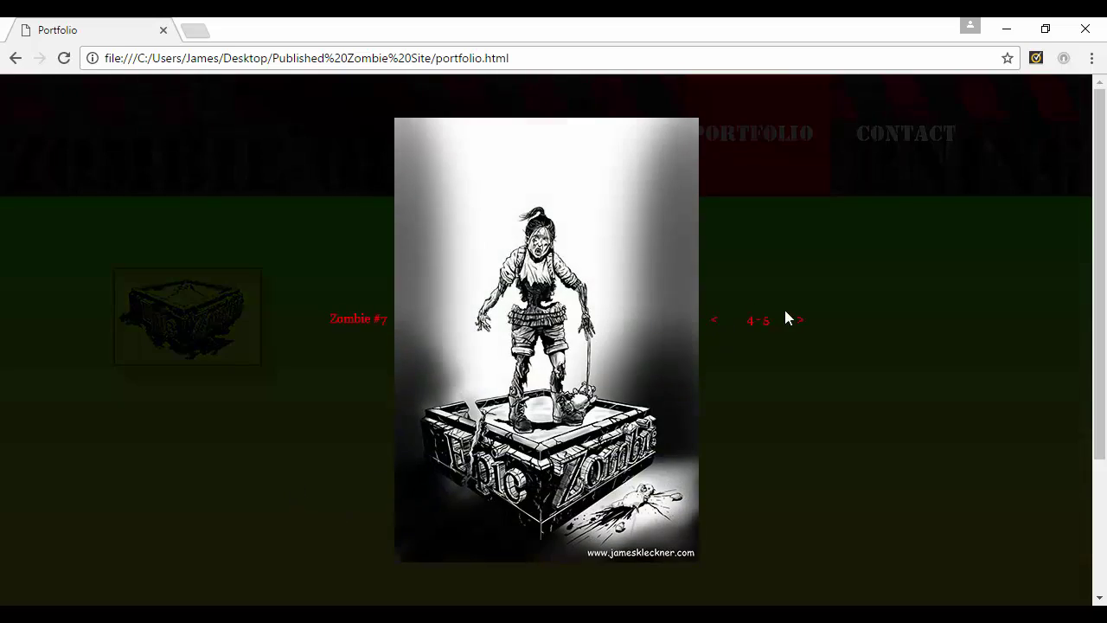
pyautogui.click(801, 323)
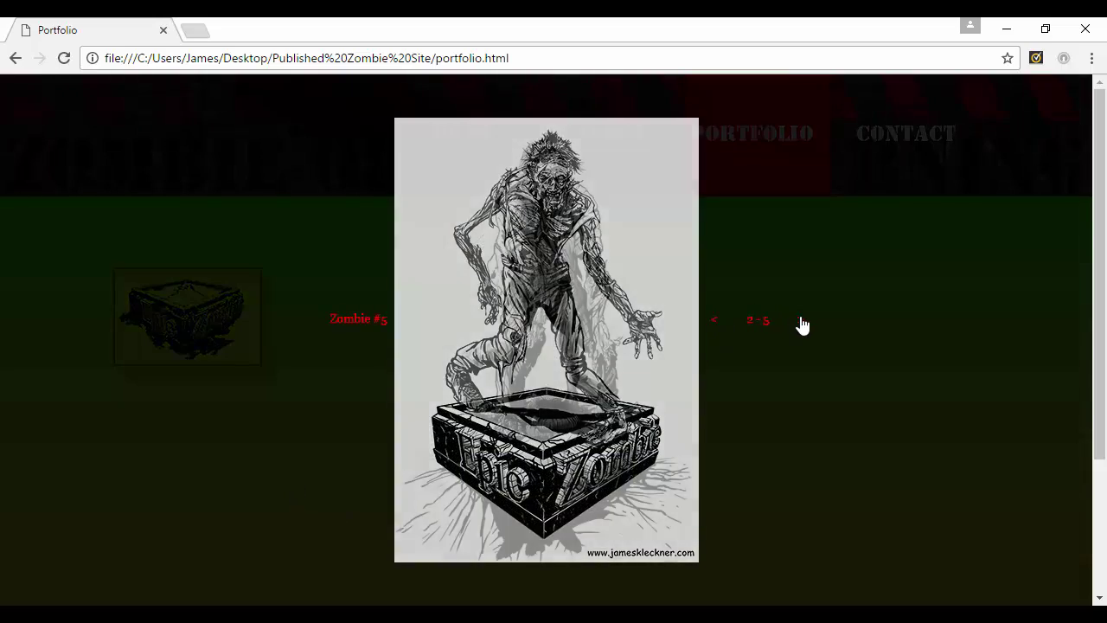
pyautogui.click(847, 212)
pyautogui.click(461, 134)
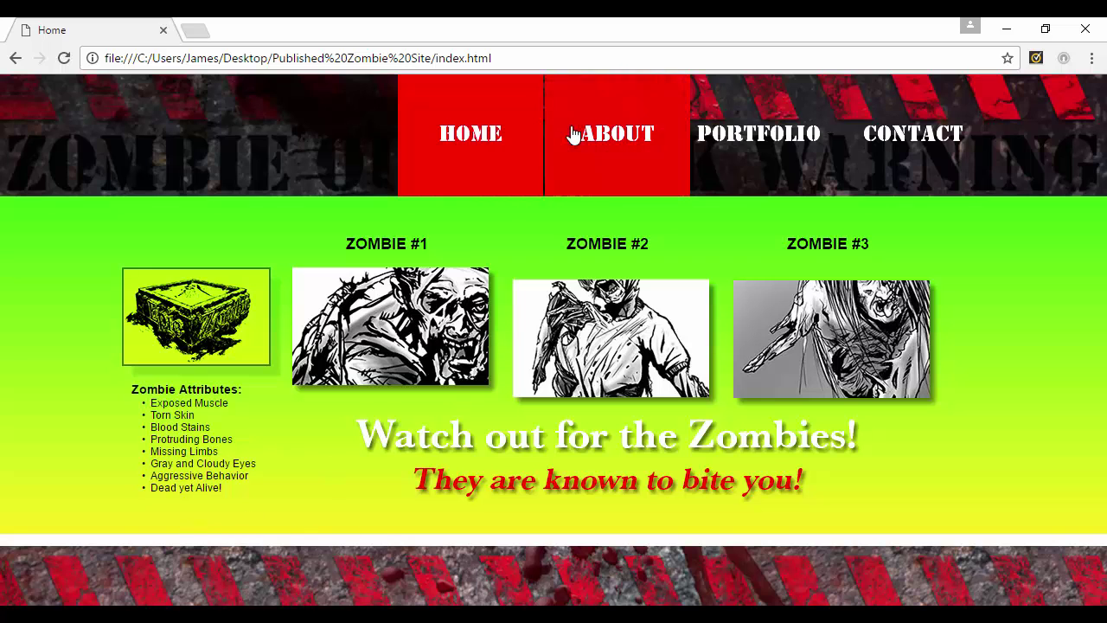
pyautogui.click(1085, 29)
# Close File Explorer and open the A-Master master page from Plan view
pyautogui.click(747, 167)
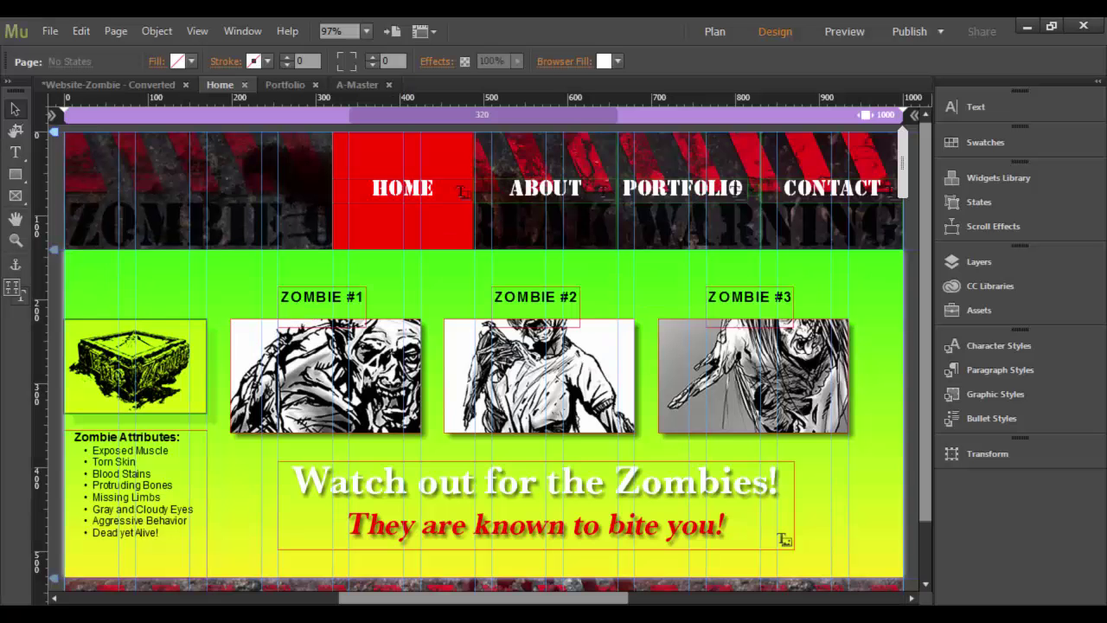
pyautogui.moveTo(921, 366); pyautogui.dragTo(924, 486)
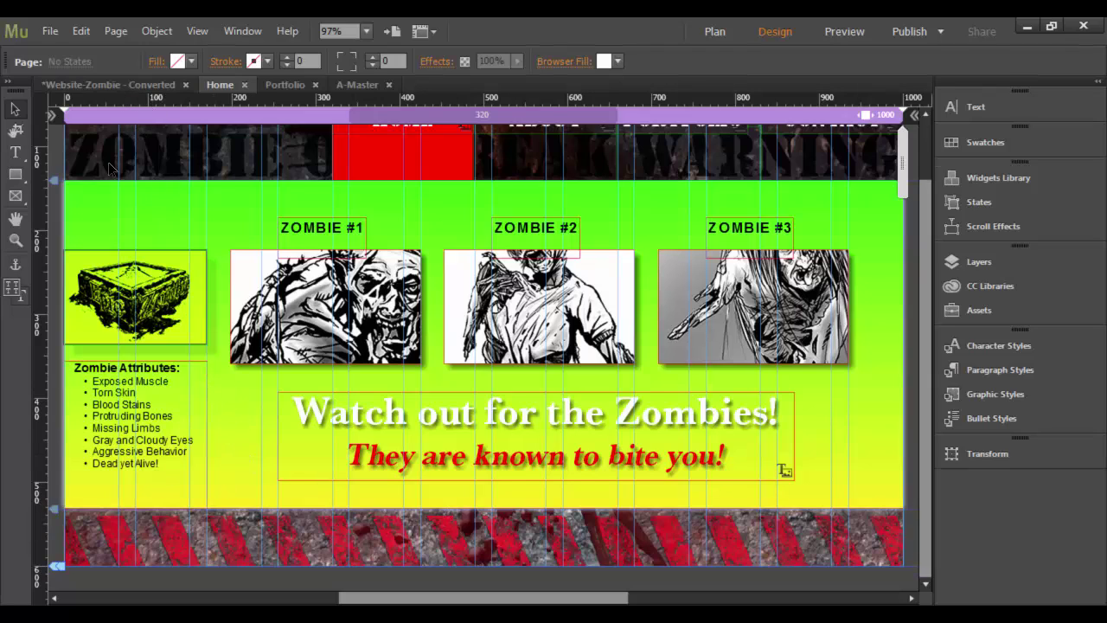
pyautogui.click(108, 85)
pyautogui.doubleClick(198, 472)
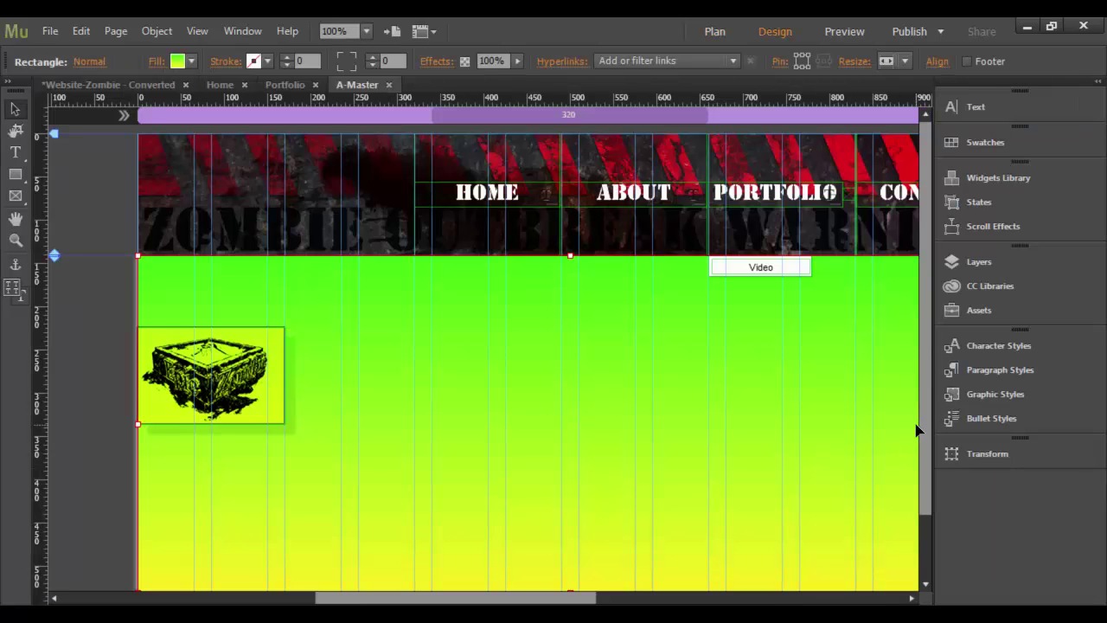
# Nudge the striped footer up and stretch the green background down to 414 px to meet it
pyautogui.scroll(-3, 925, 416)
pyautogui.click(600, 546)
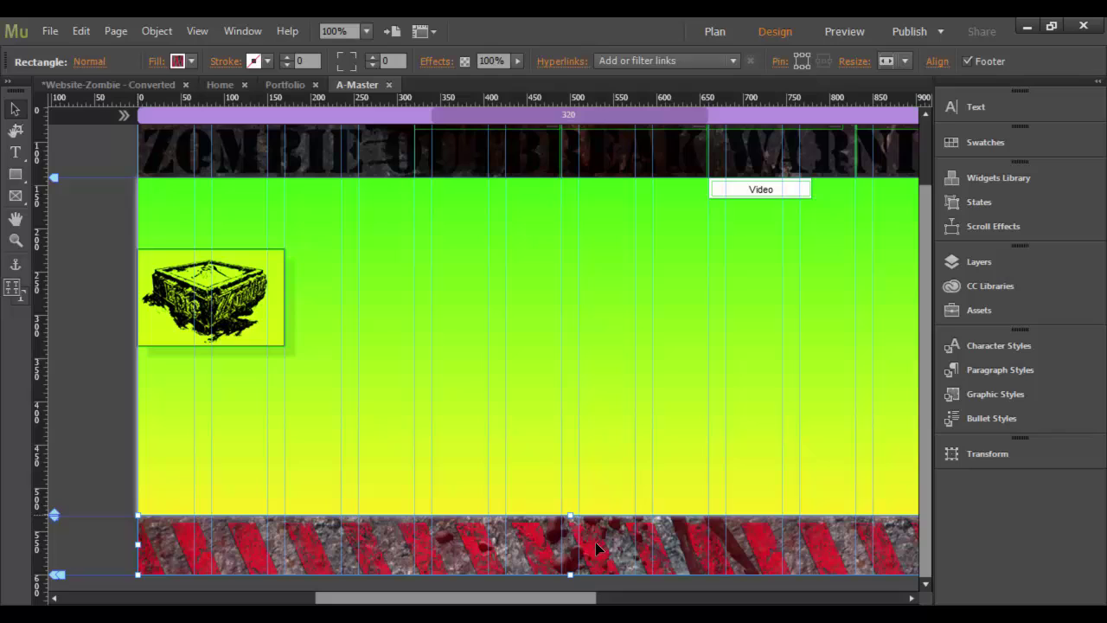
pyautogui.moveTo(460, 547)
pyautogui.mouseDown()
pyautogui.moveTo(460, 535)
pyautogui.moveTo(459, 552)
pyautogui.mouseUp()
pyautogui.moveTo(459, 545); pyautogui.dragTo(459, 539)
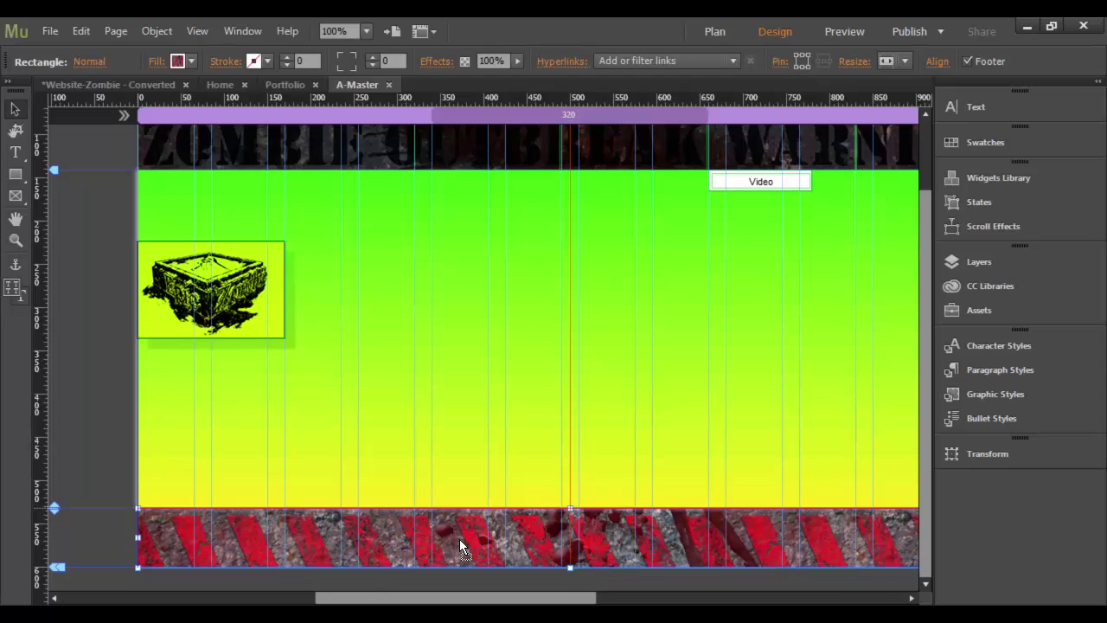
pyautogui.click(506, 443)
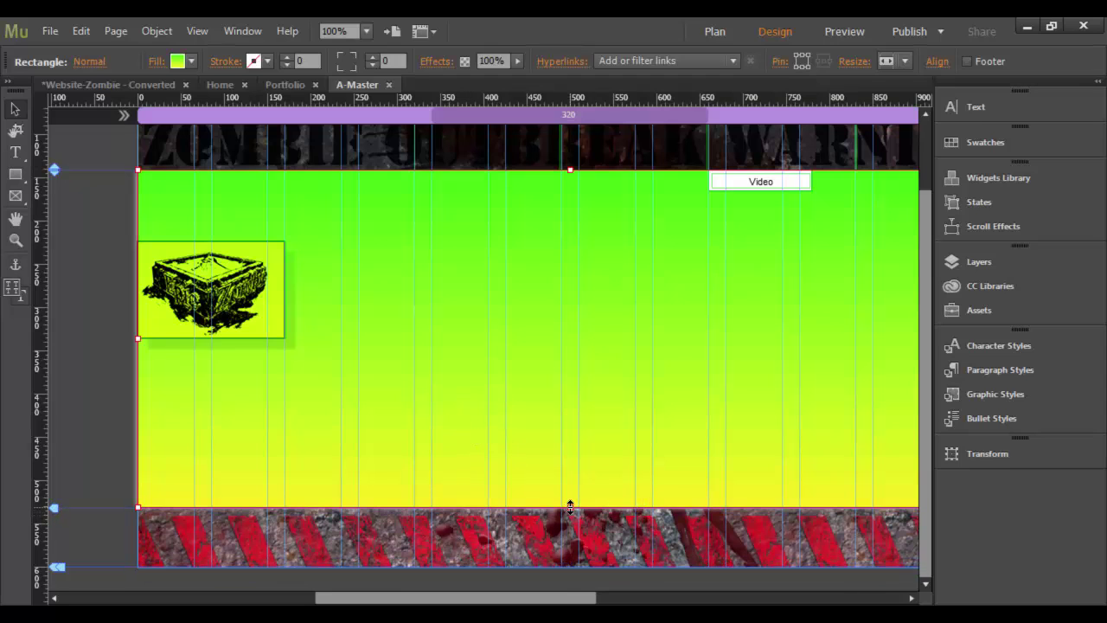
pyautogui.moveTo(570, 507); pyautogui.dragTo(571, 527)
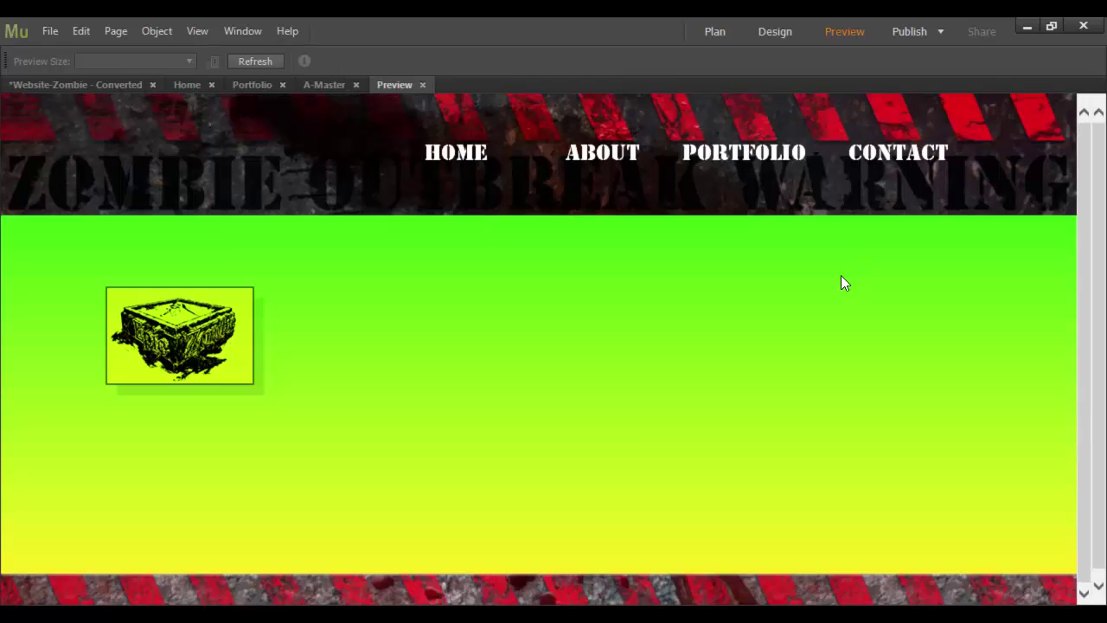
# Step through Home, About, Portfolio and Contact in Muse Preview, then preview Contact in a browser
pyautogui.click(438, 155)
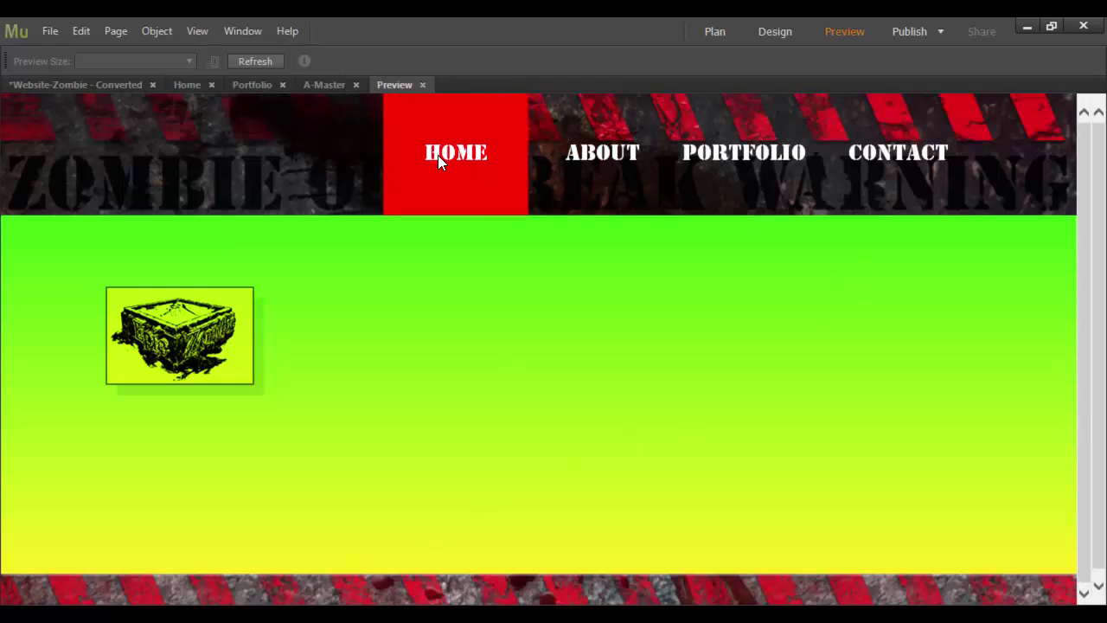
pyautogui.click(591, 164)
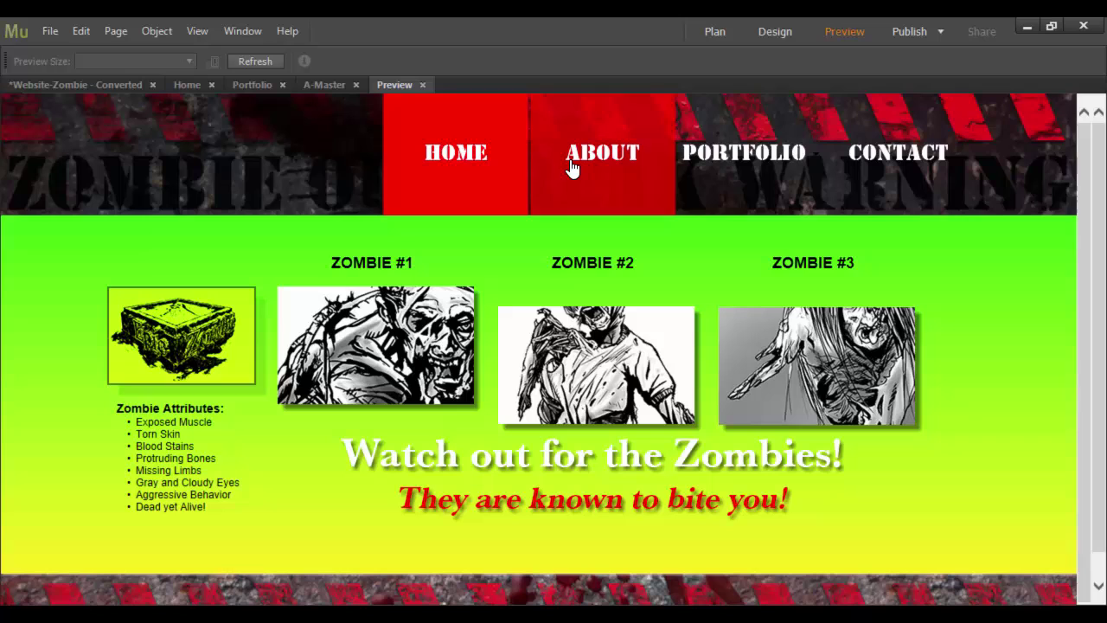
pyautogui.click(607, 160)
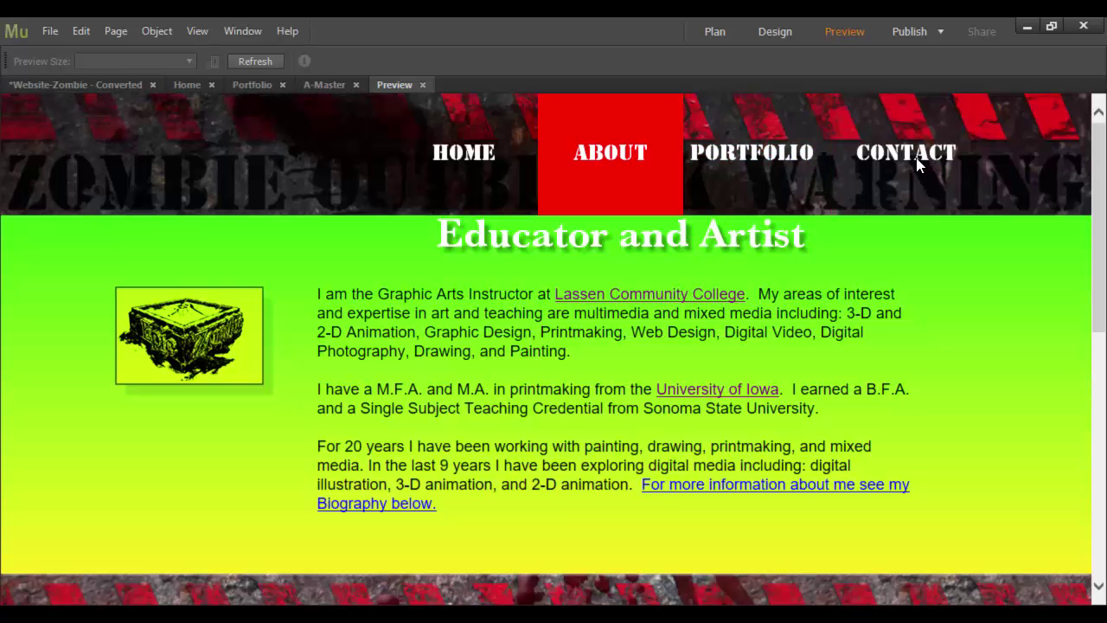
pyautogui.click(916, 163)
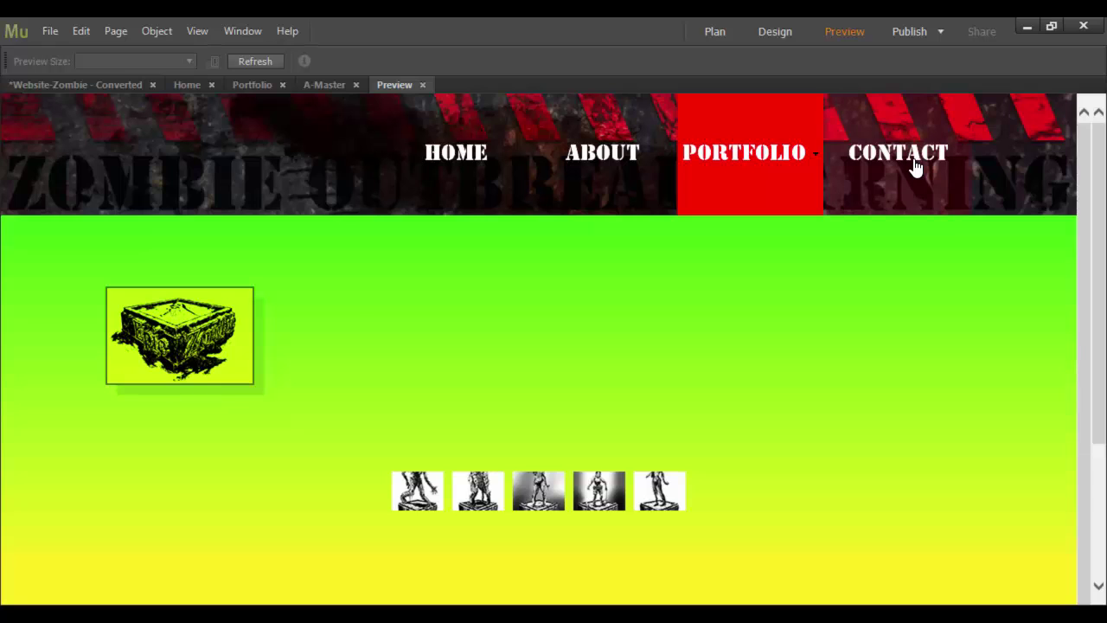
pyautogui.click(915, 166)
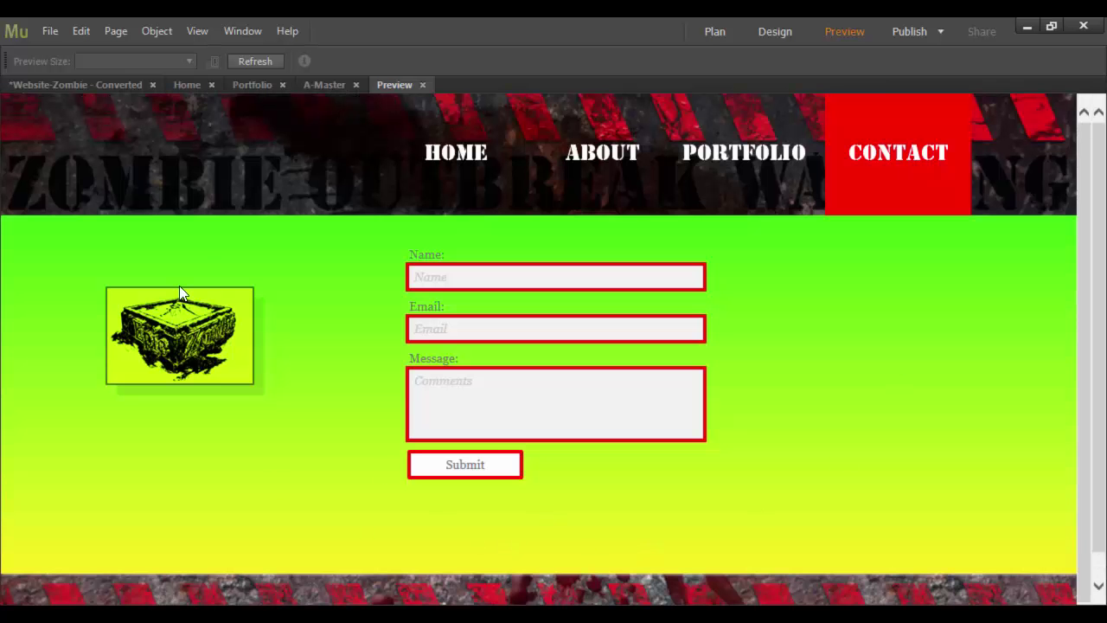
pyautogui.click(50, 31)
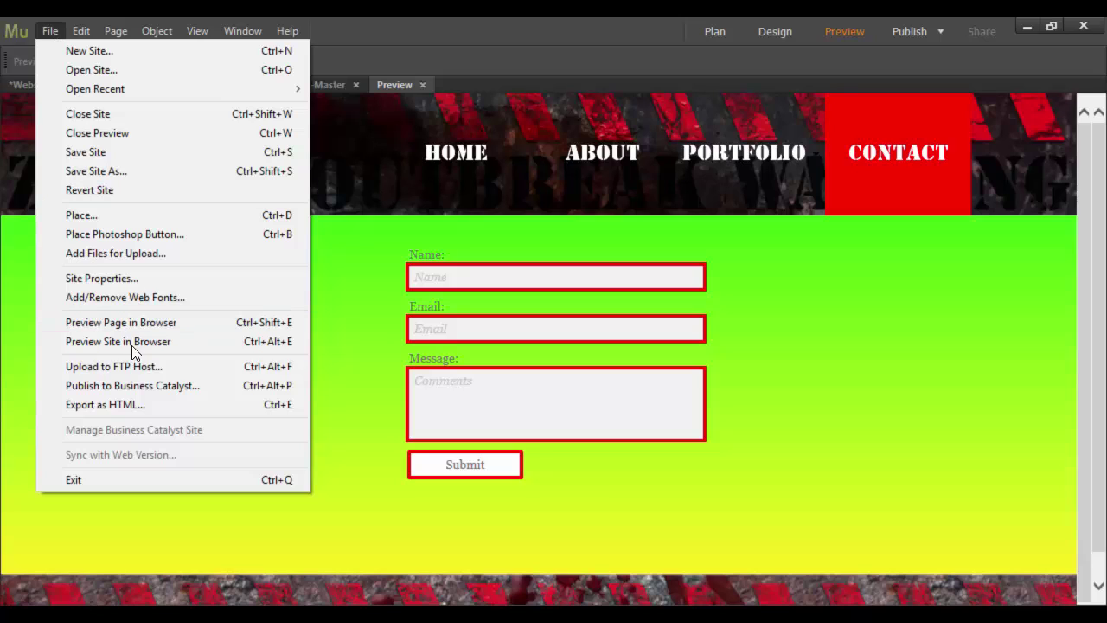
pyautogui.click(171, 324)
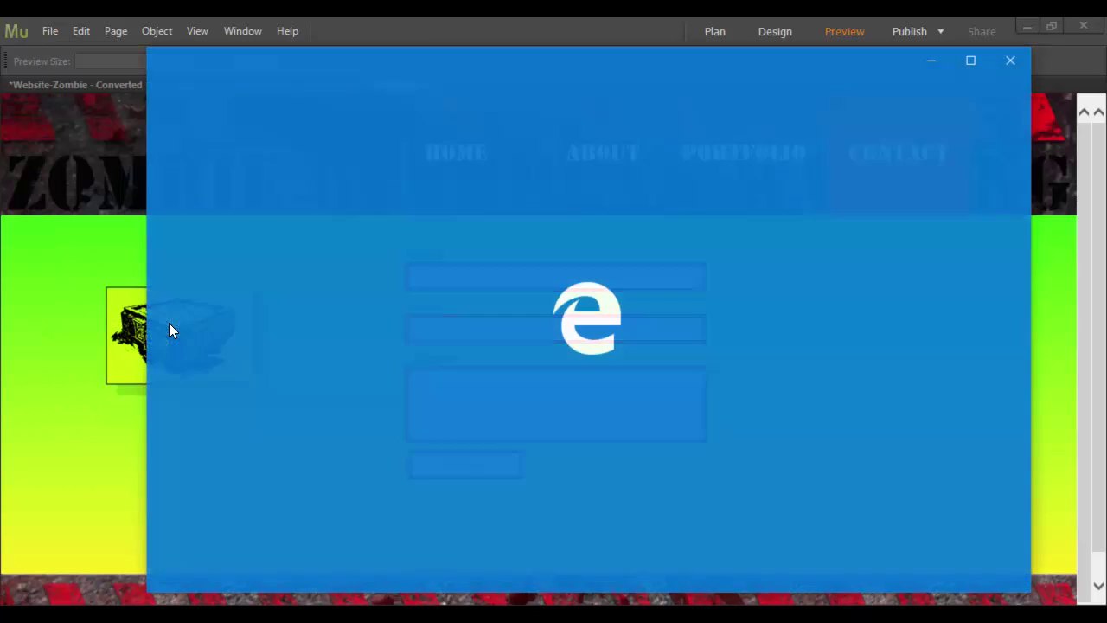
# In Edge, view and scroll the Home, About and Portfolio pages
pyautogui.scroll(-1, 667, 344)
pyautogui.scroll(1, 666, 337)
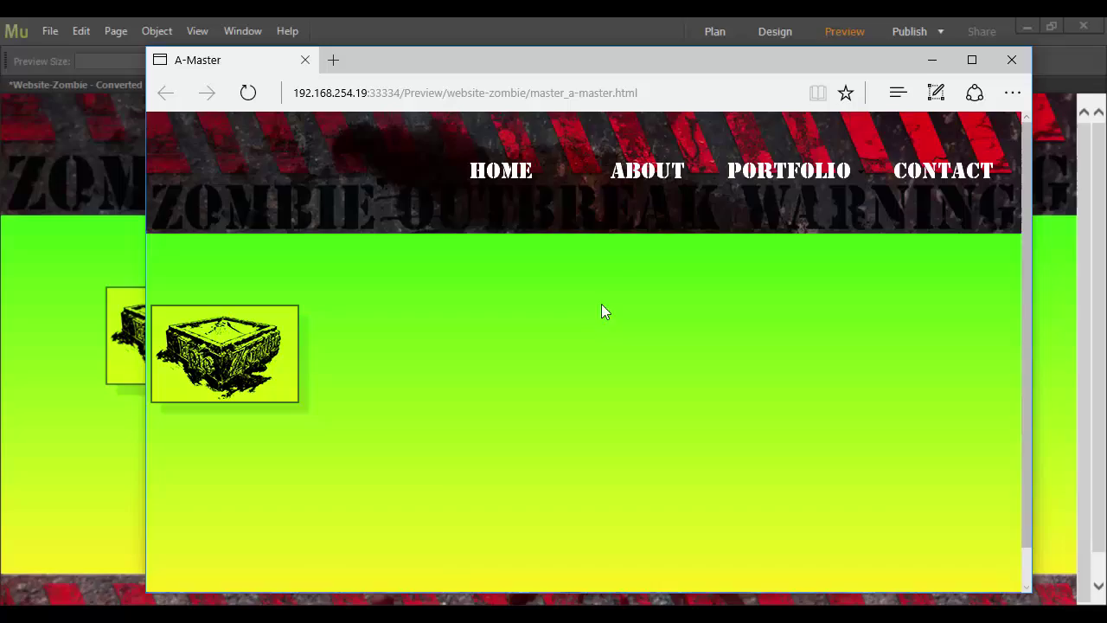
pyautogui.click(490, 180)
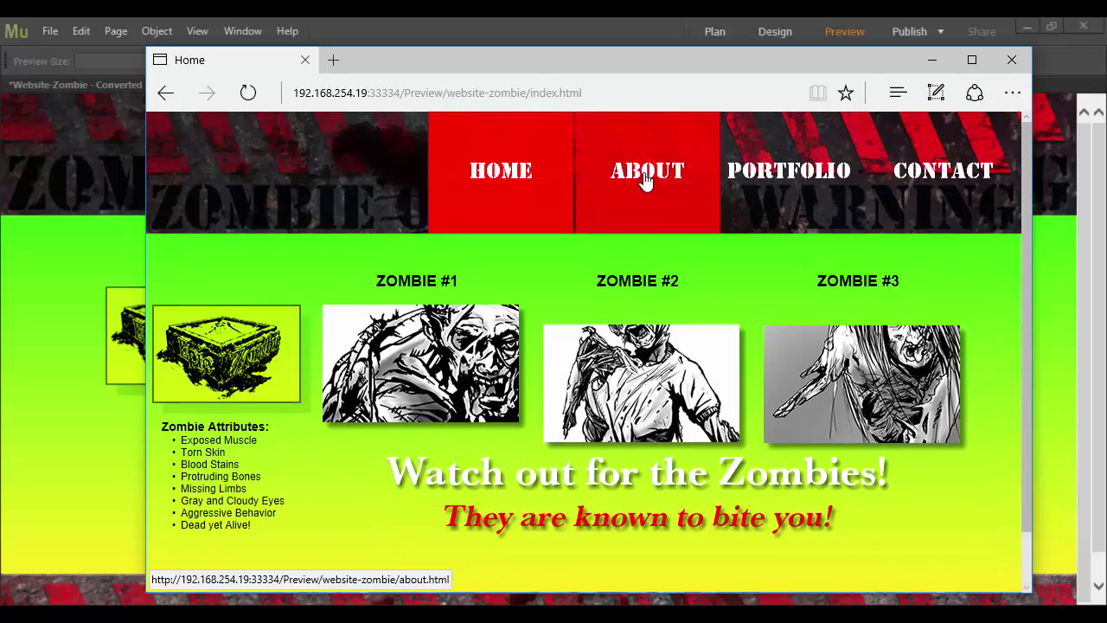
pyautogui.click(645, 177)
pyautogui.scroll(-8, 705, 480)
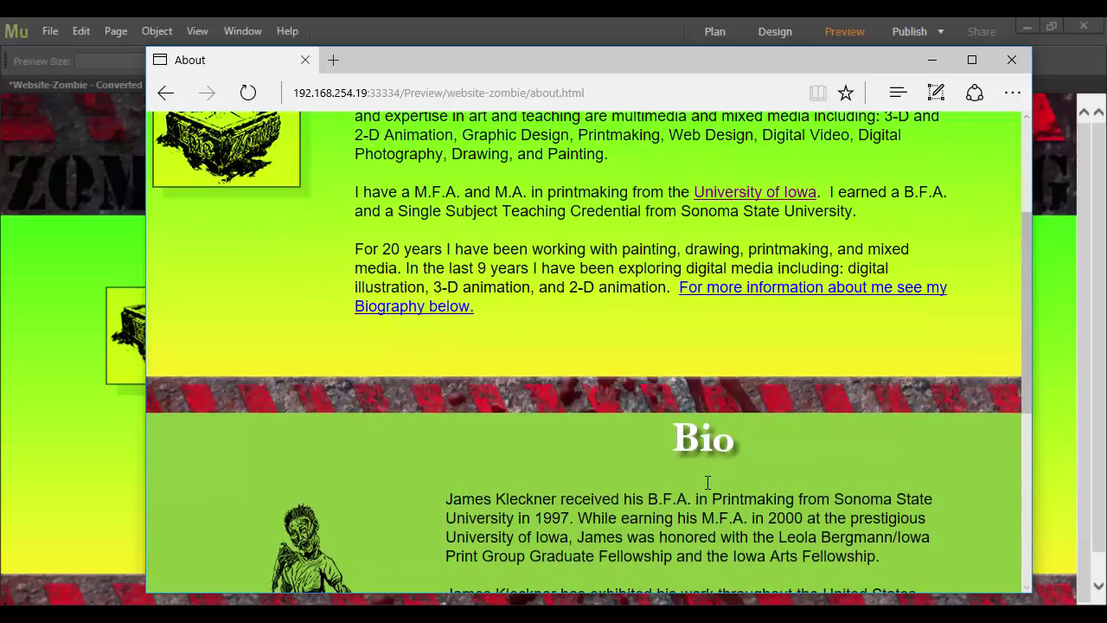
pyautogui.scroll(8, 706, 477)
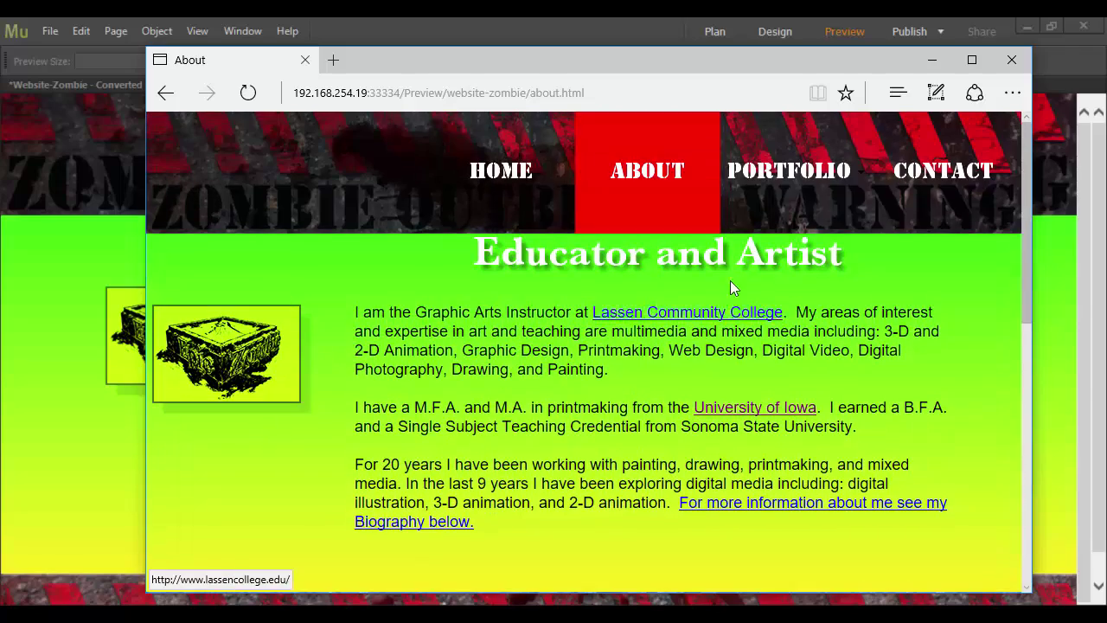
pyautogui.click(808, 166)
pyautogui.scroll(-3, 875, 380)
pyautogui.scroll(3, 873, 376)
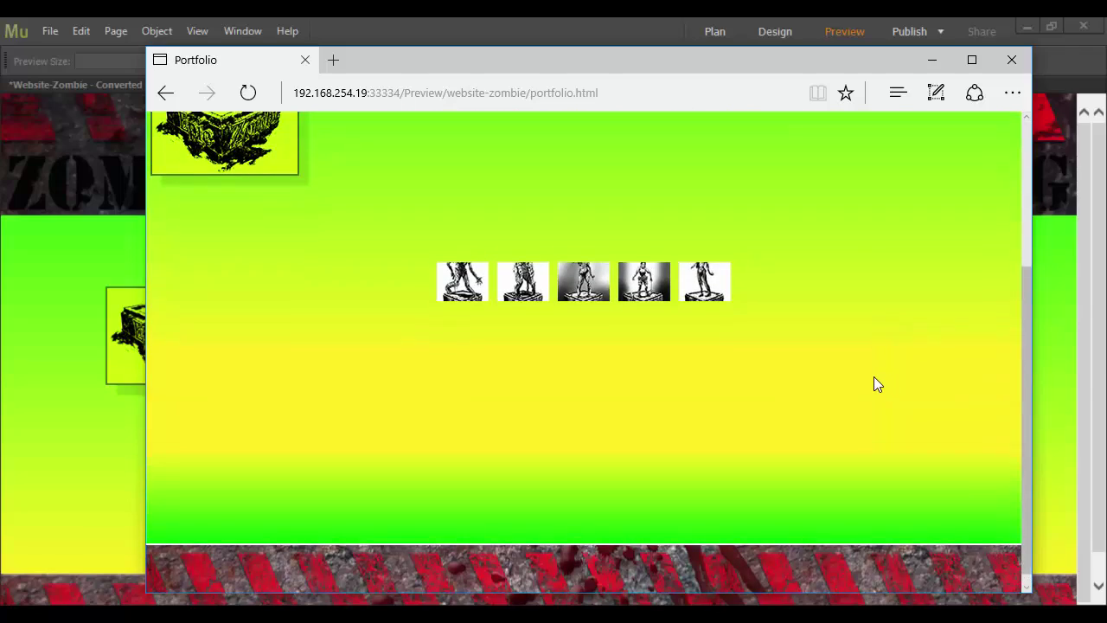
# Check the Contact page, then return to the Portfolio page and scroll through it
pyautogui.click(922, 211)
pyautogui.scroll(-2, 845, 373)
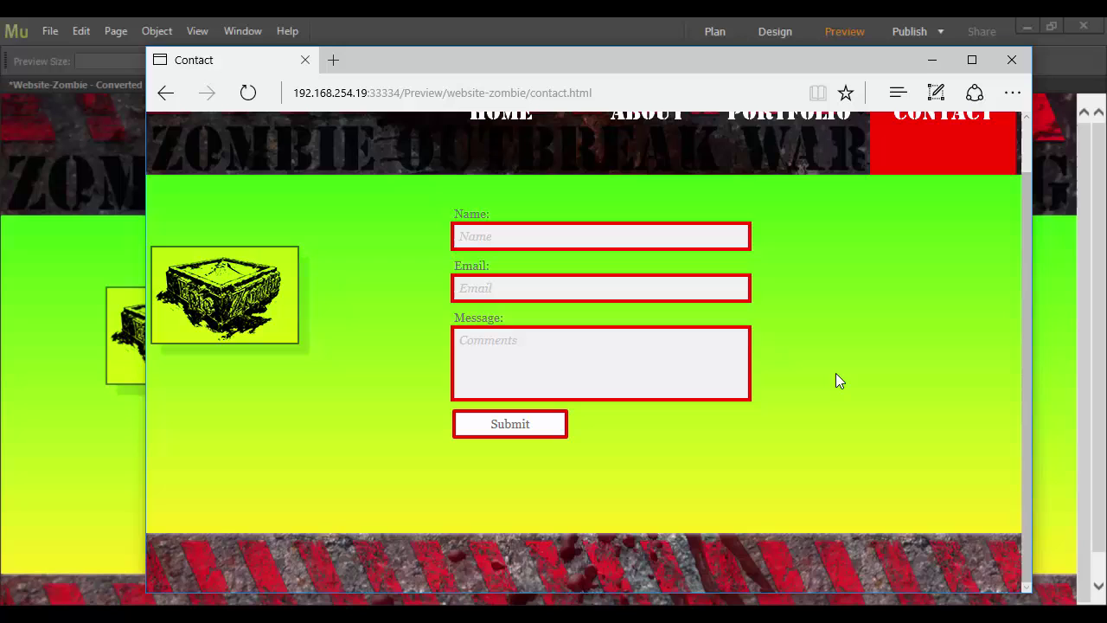
pyautogui.scroll(2, 835, 372)
pyautogui.click(787, 190)
pyautogui.scroll(-3, 797, 521)
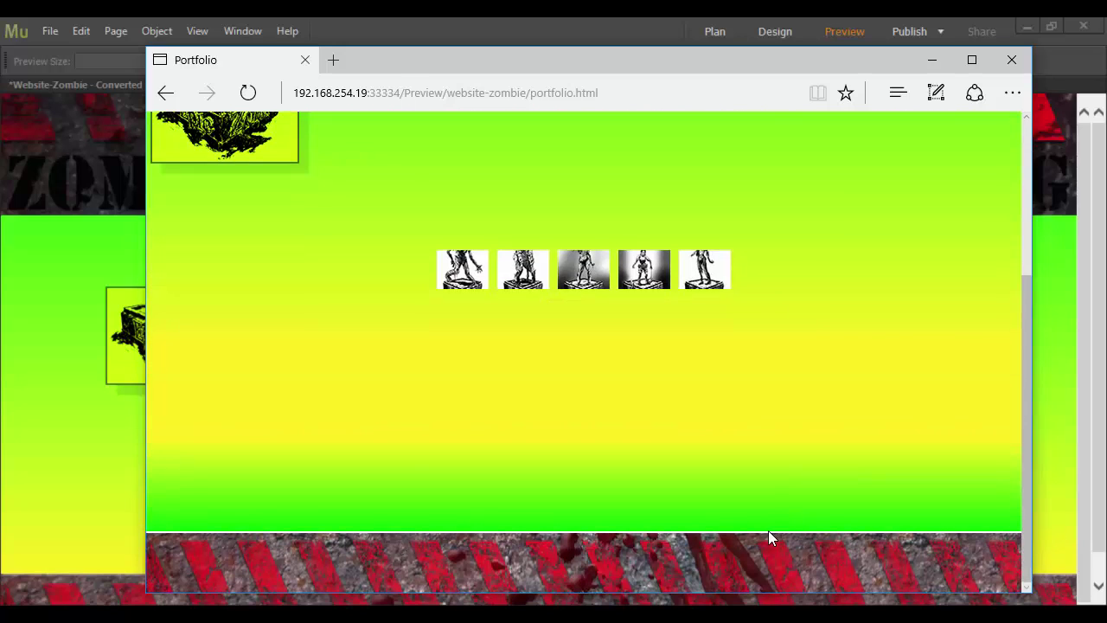
pyautogui.scroll(1, 768, 530)
pyautogui.scroll(-1, 761, 532)
pyautogui.scroll(3, 617, 519)
# Enlarge the second zombie thumbnail and advance the lightbox to Zombie #7, image 4 of 5
pyautogui.click(521, 517)
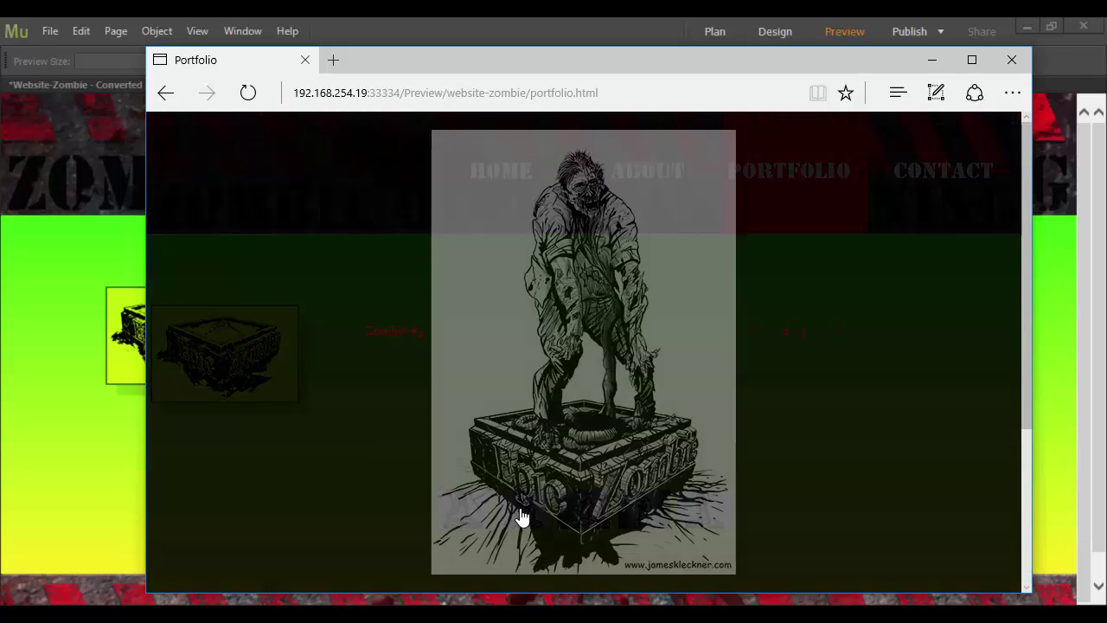
pyautogui.click(838, 337)
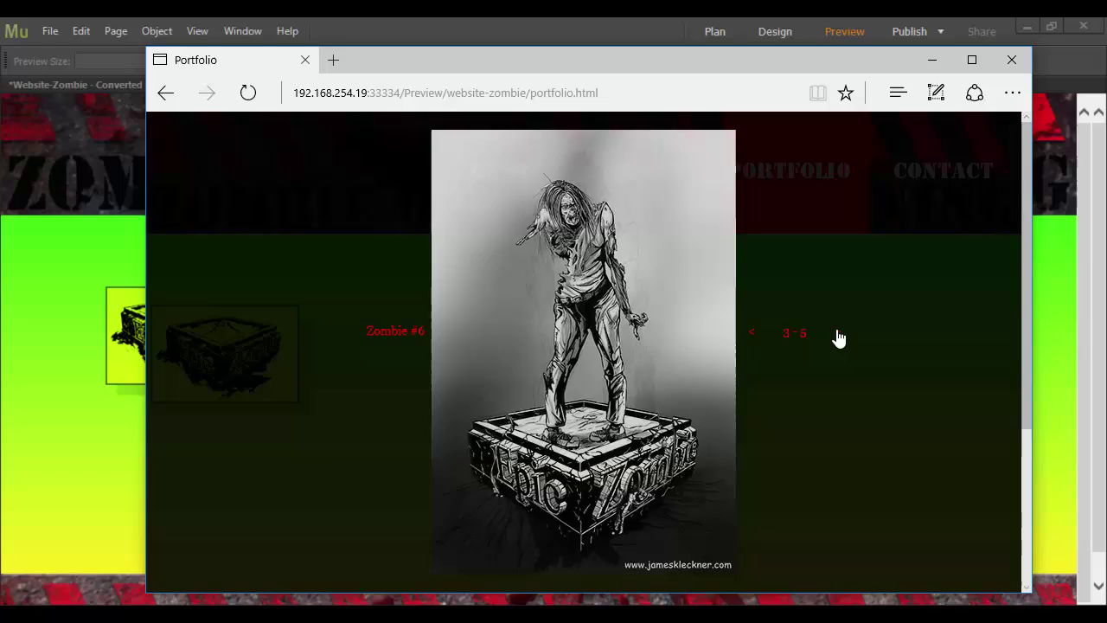
pyautogui.click(838, 337)
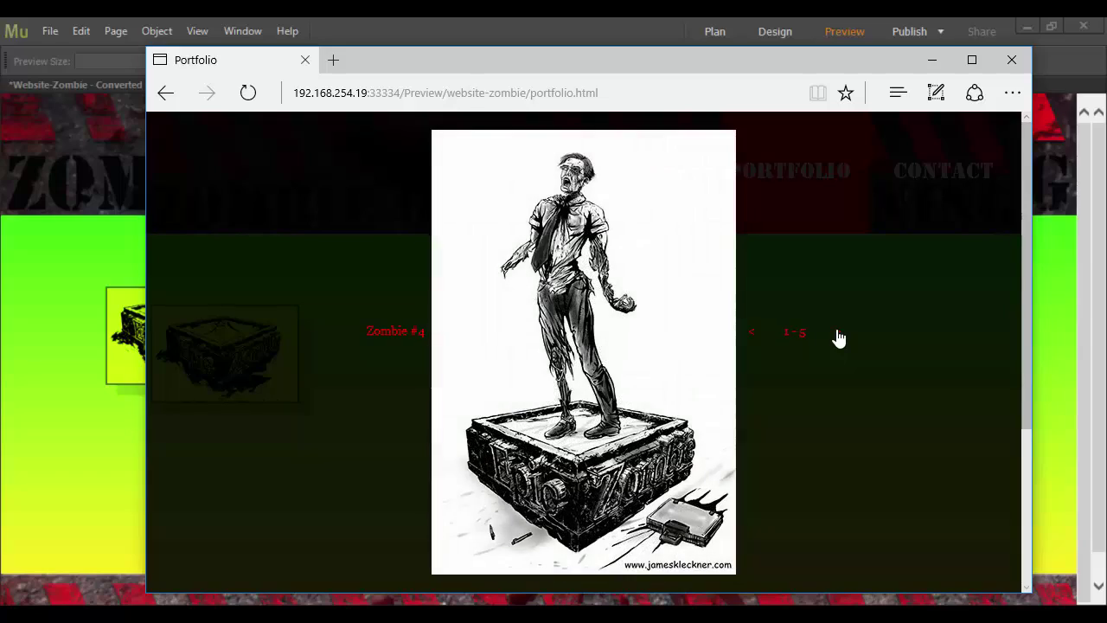
pyautogui.click(839, 337)
pyautogui.click(838, 337)
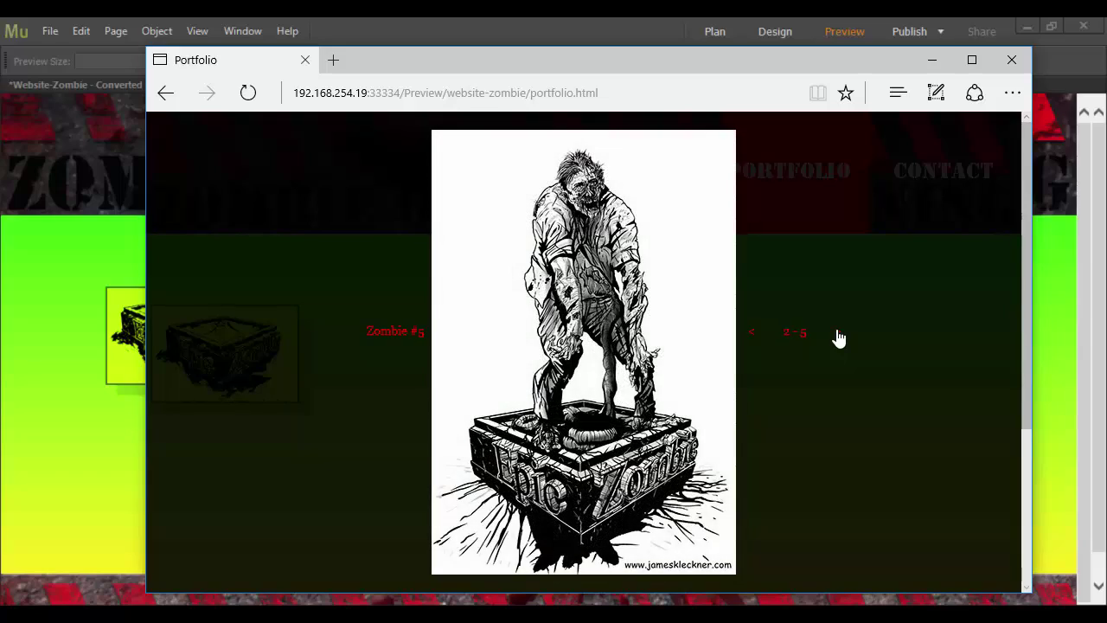
pyautogui.click(838, 338)
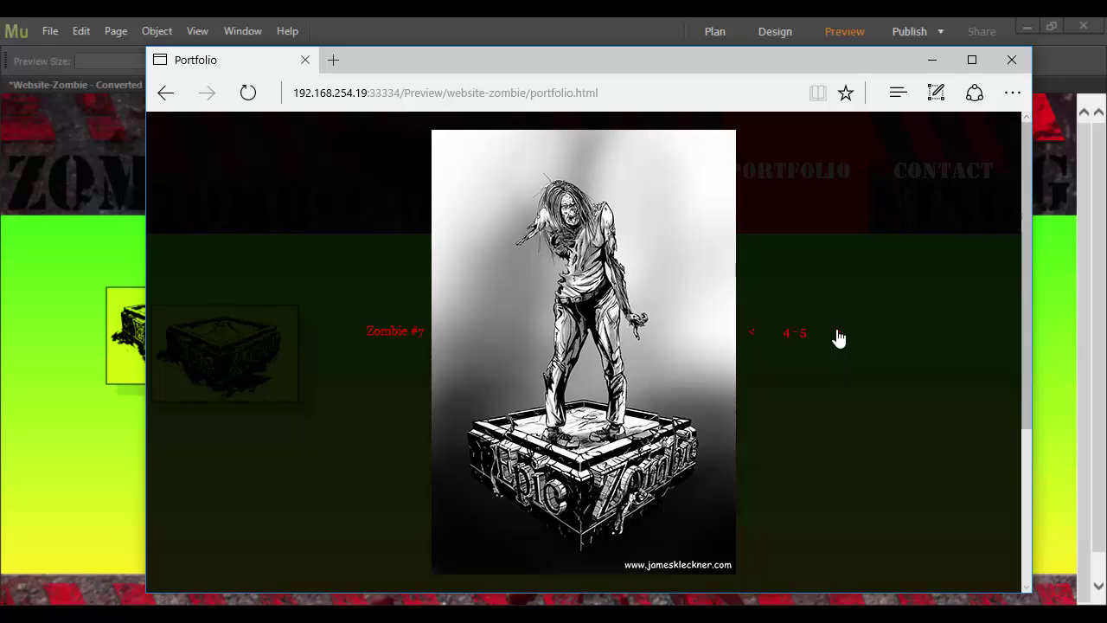
pyautogui.click(838, 338)
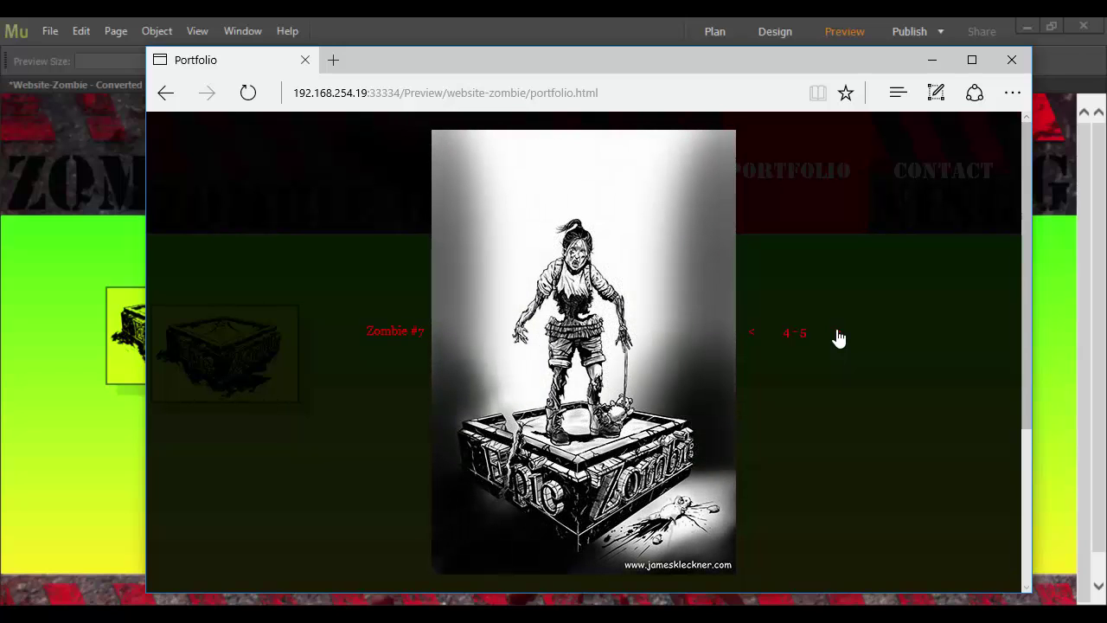